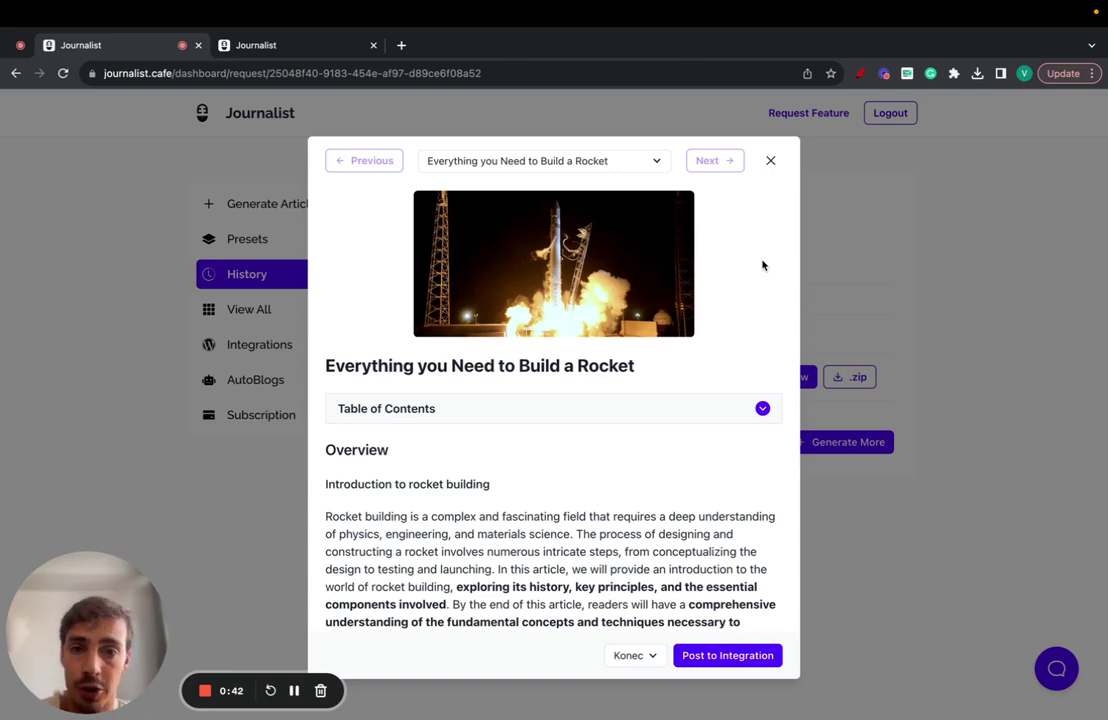
Read through the generated rocket-building article, checking its headings, bold passages, images and links.
scroll(762, 265, "down", 1)
scroll(762, 265, "up", 1)
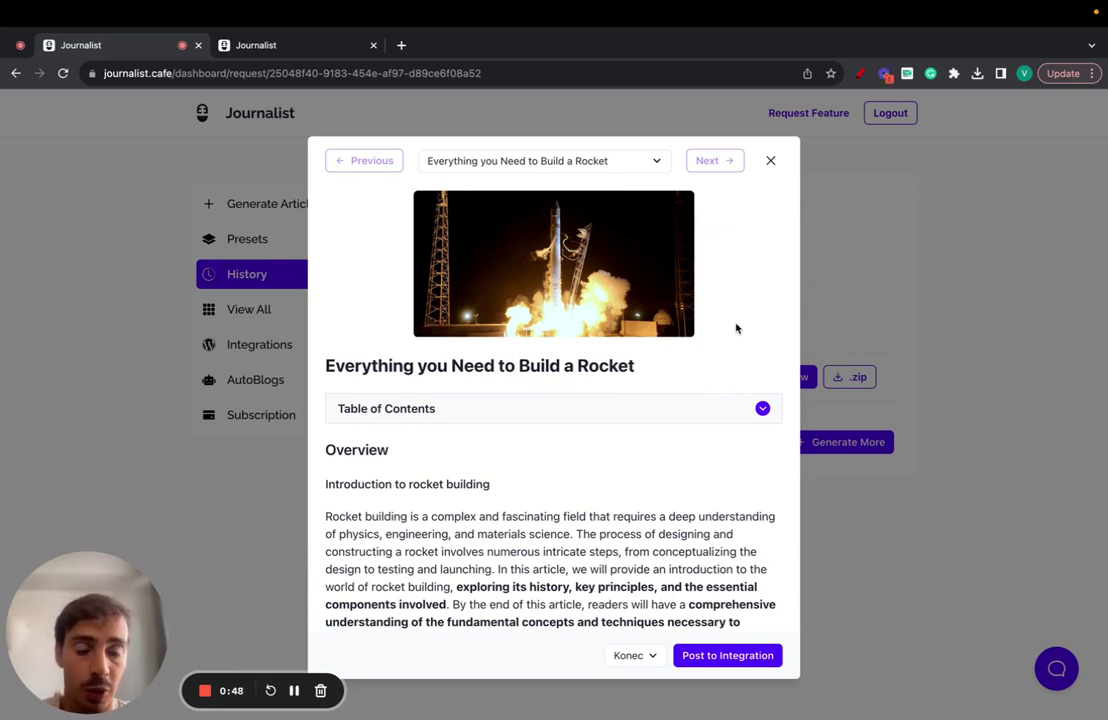
scroll(535, 311, "down", 3)
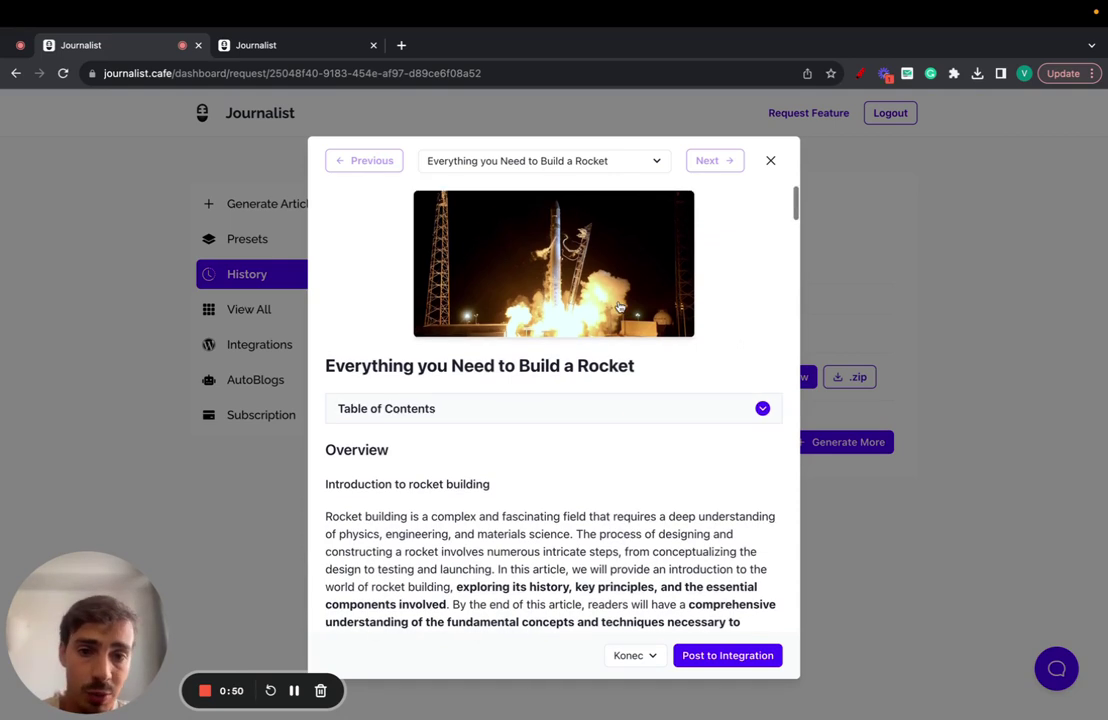
left_click(535, 337)
left_click(535, 337)
scroll(535, 337, "down", 7)
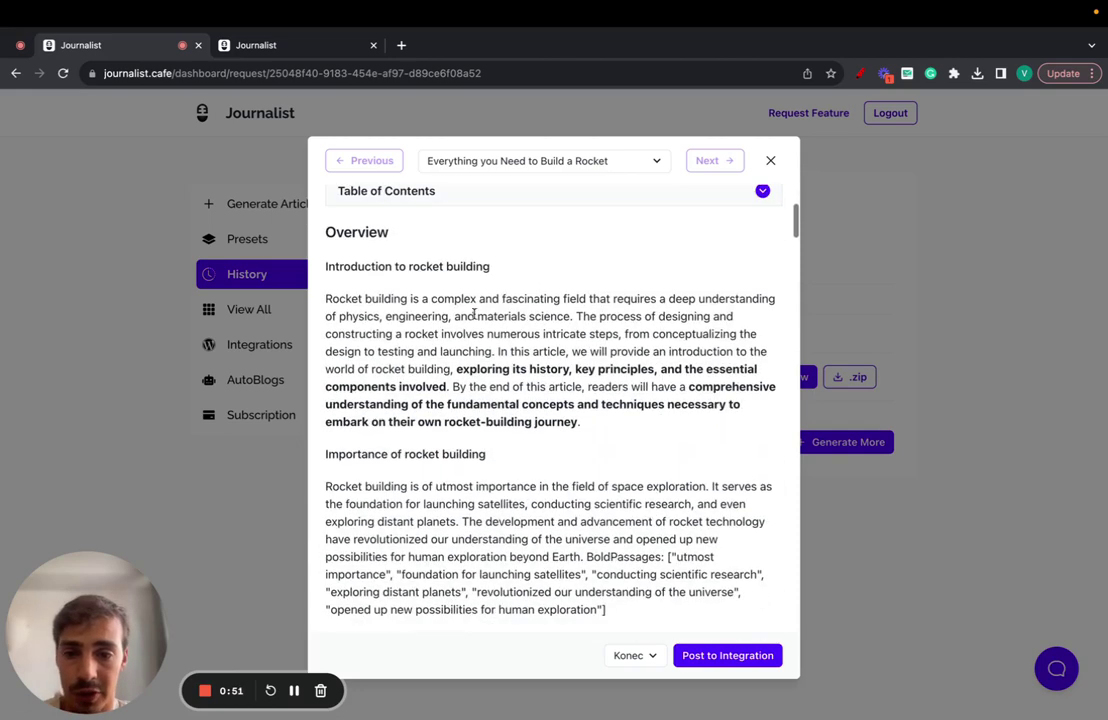
scroll(358, 263, "down", 20)
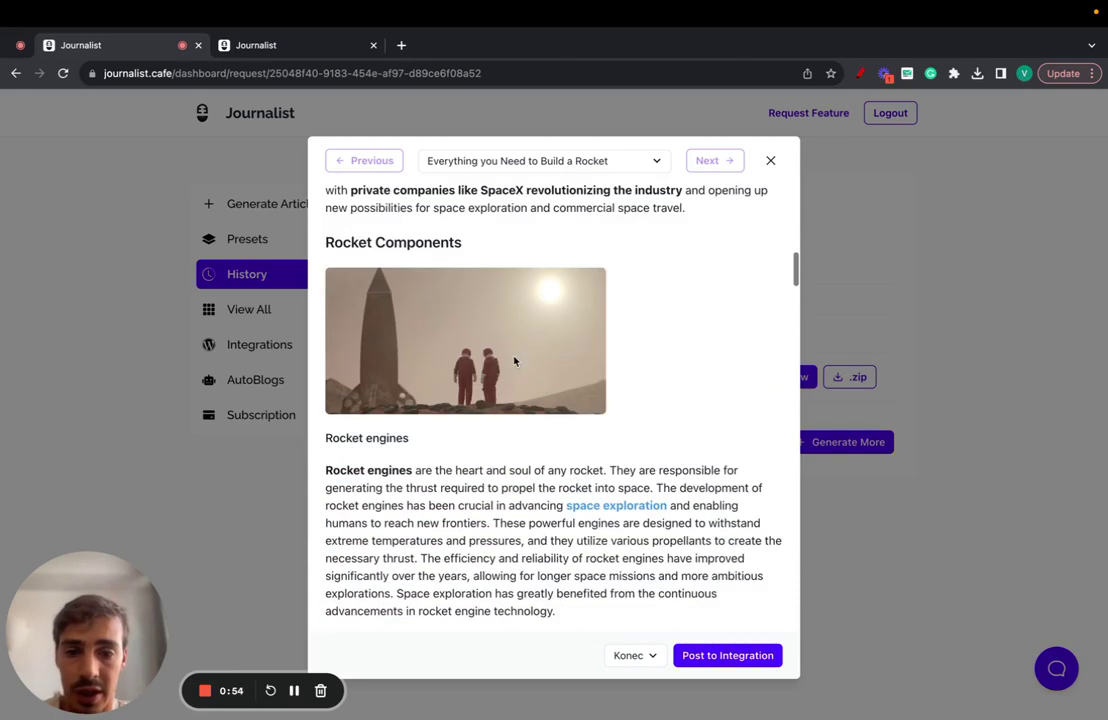
scroll(613, 351, "down", 2)
scroll(613, 351, "up", 1)
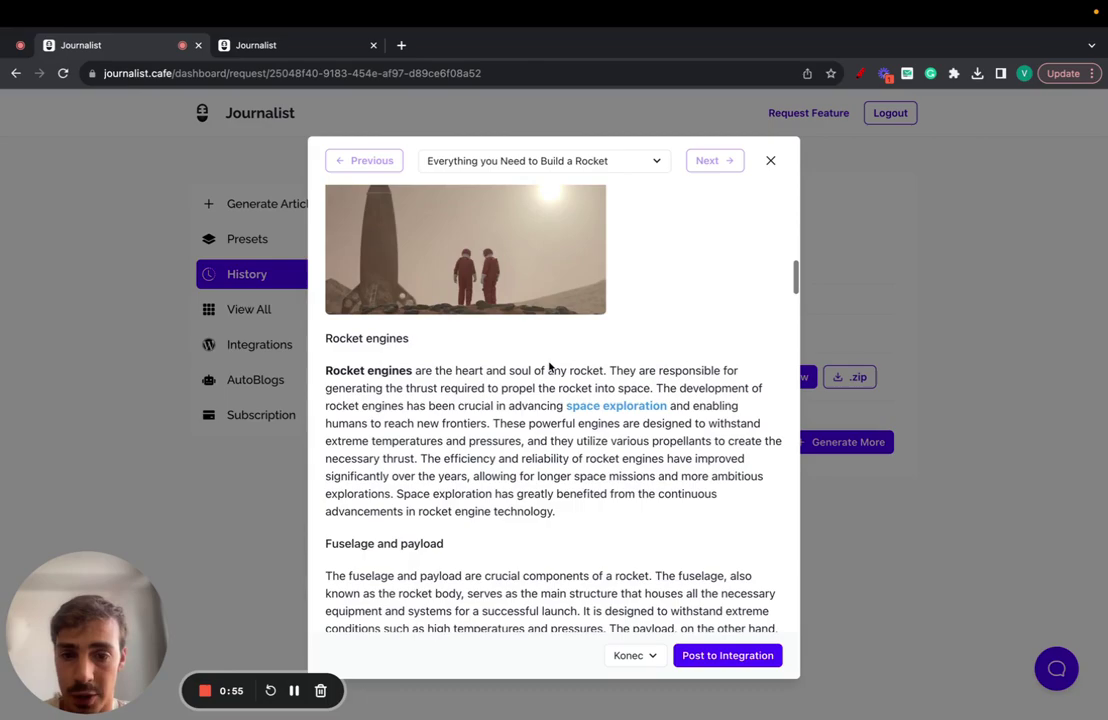
scroll(485, 490, "down", 13)
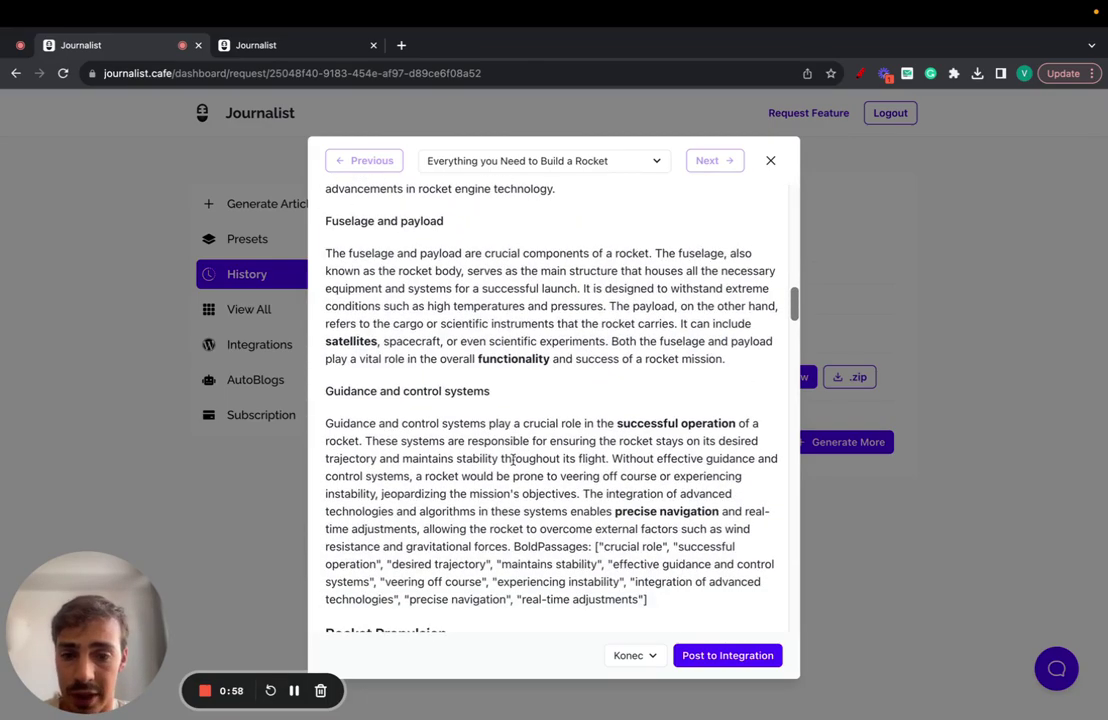
left_click_drag(617, 423, 742, 422)
scroll(742, 422, "down", 8)
scroll(575, 525, "up", 20)
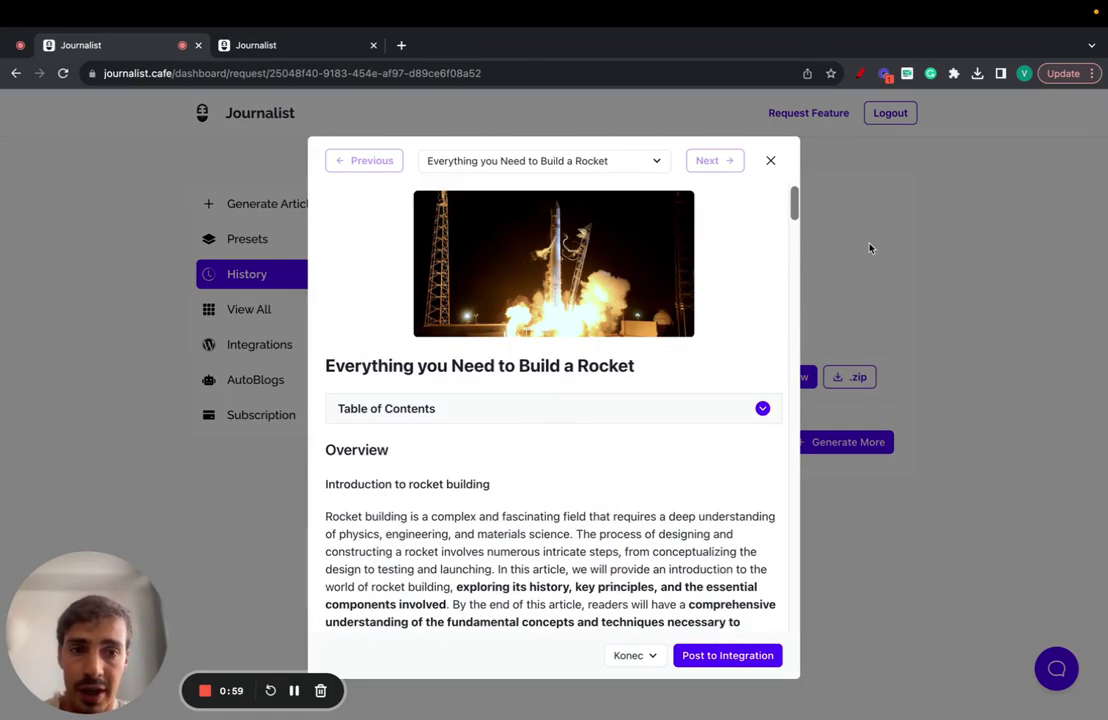
left_click(859, 73)
mouse_move(848, 175)
left_mouse_down()
mouse_move(960, 161)
mouse_move(853, 152)
mouse_move(907, 125)
left_mouse_up()
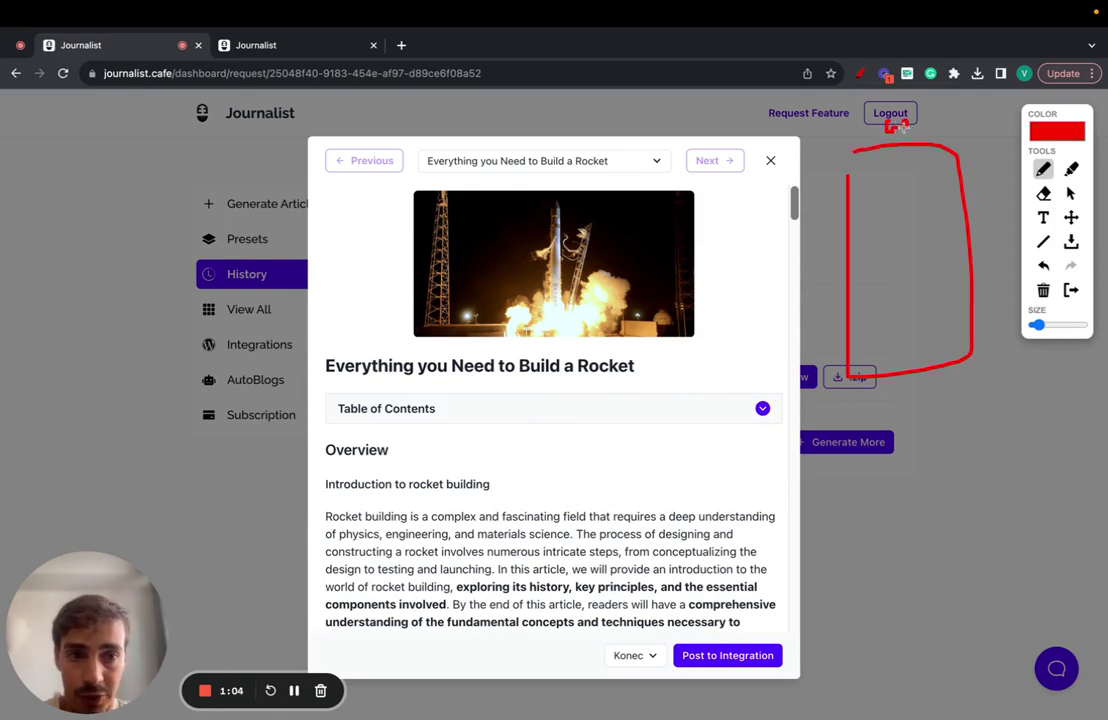
left_click(1072, 290)
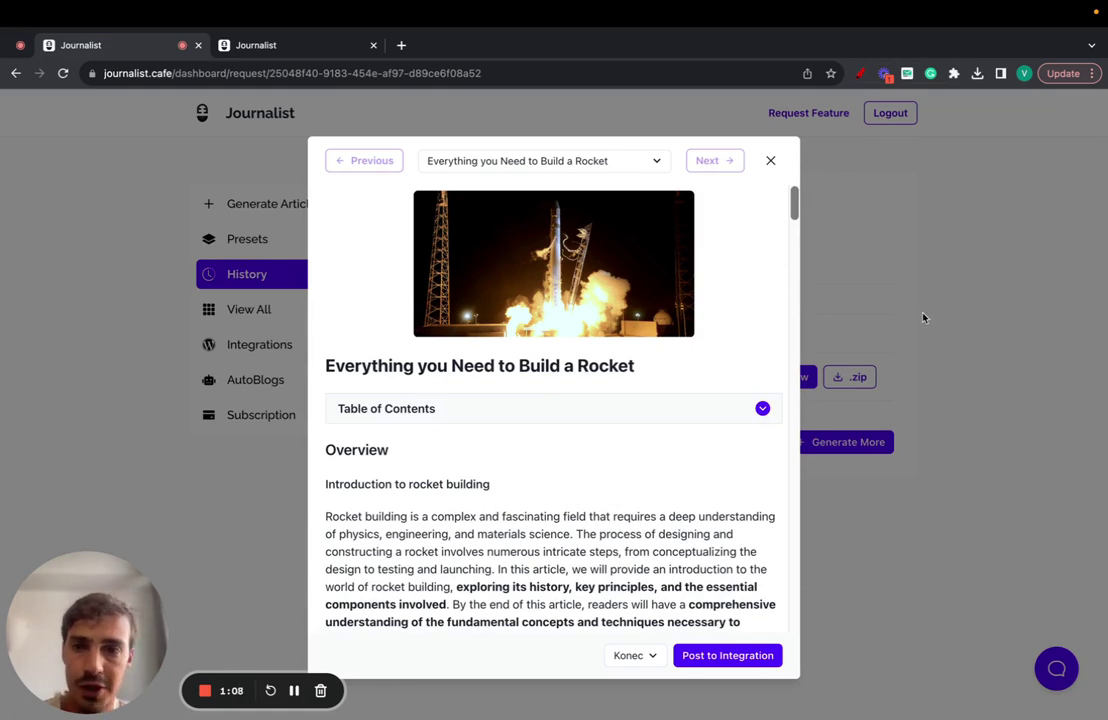
Start a new WordPress integration from the Integrations page in the other Journalist dashboard.
left_click(262, 46)
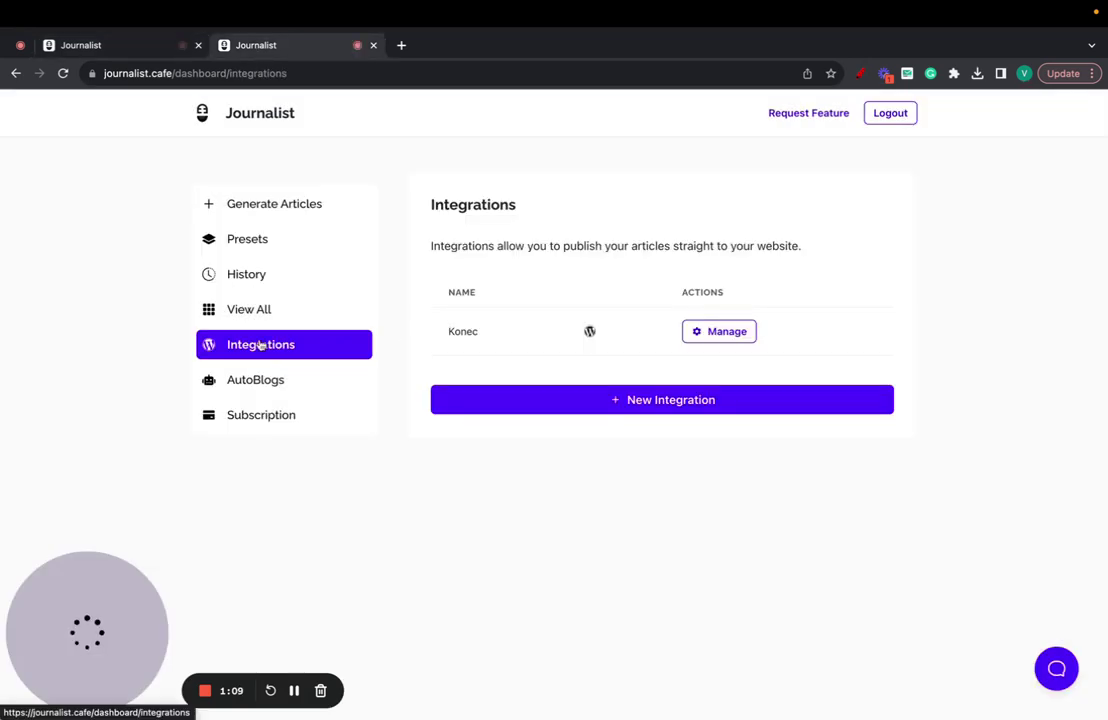
left_click(660, 408)
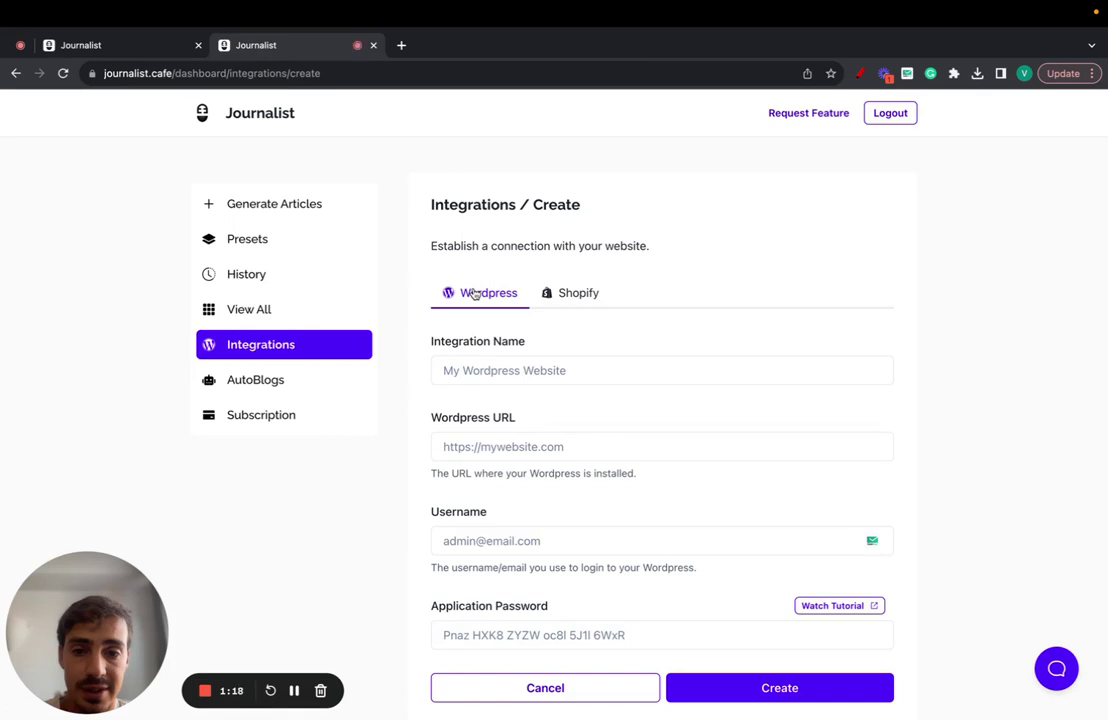
scroll(475, 292, "down", 1)
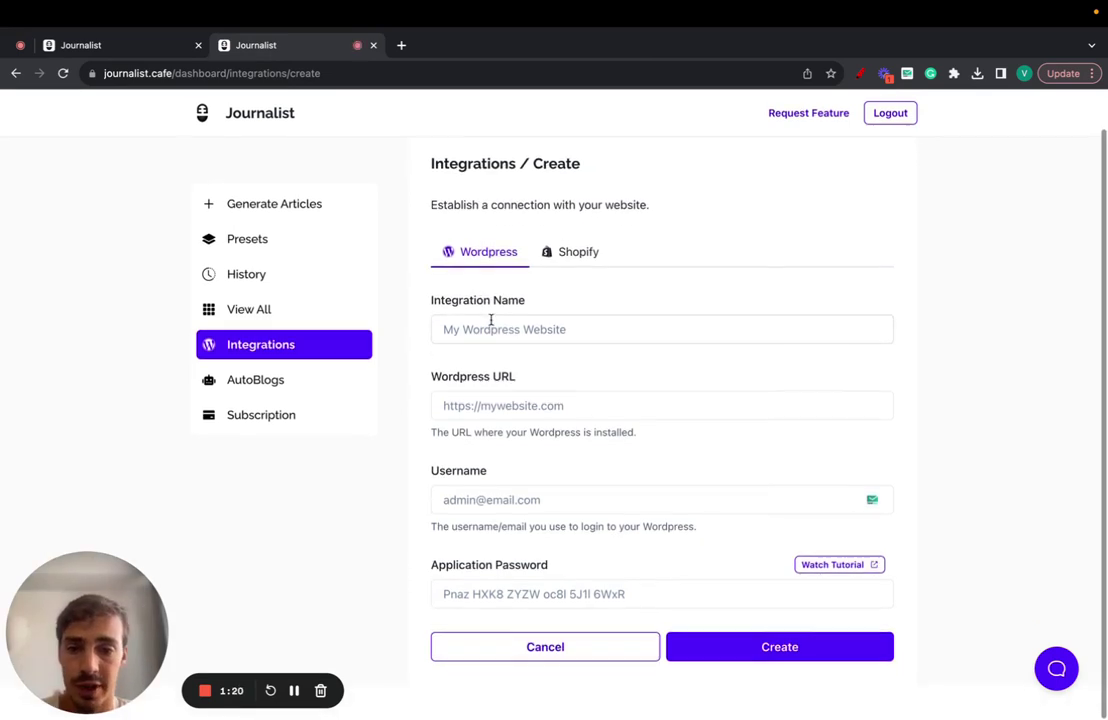
Name the new WordPress integration "My Health Blog".
left_click(491, 328)
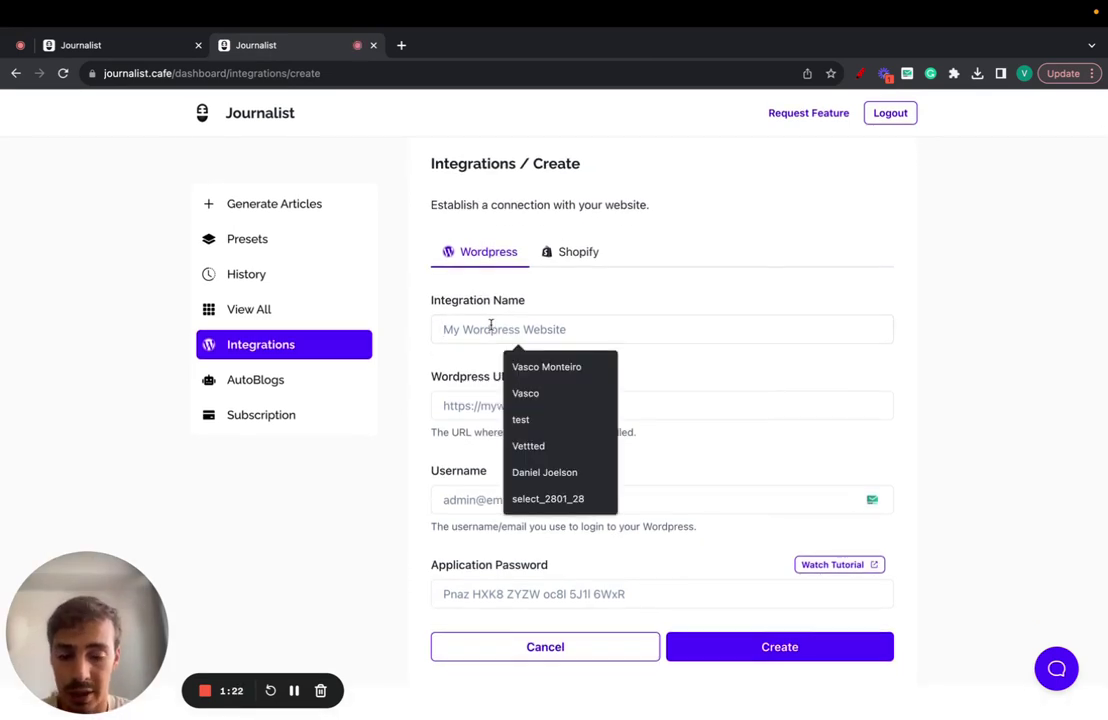
type("My blog ")
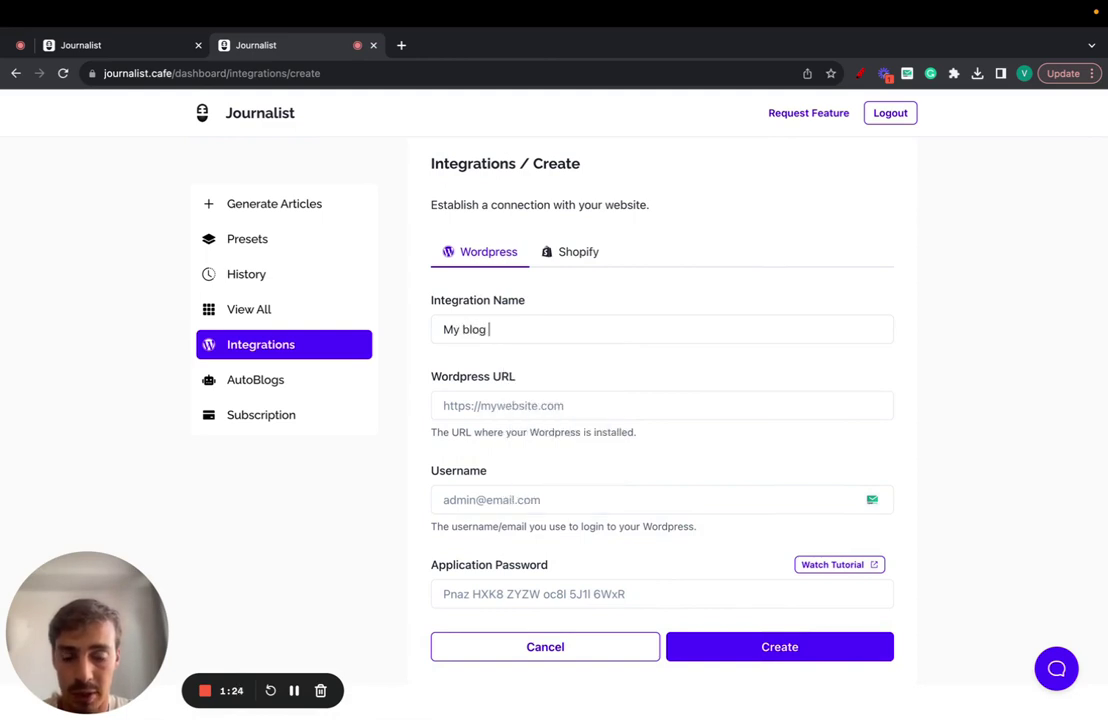
type("a")
key("BackSpace")
key("BackSpace")
key("BackSpace")
key("BackSpace")
key("BackSpace")
key("BackSpace")
type("Hea")
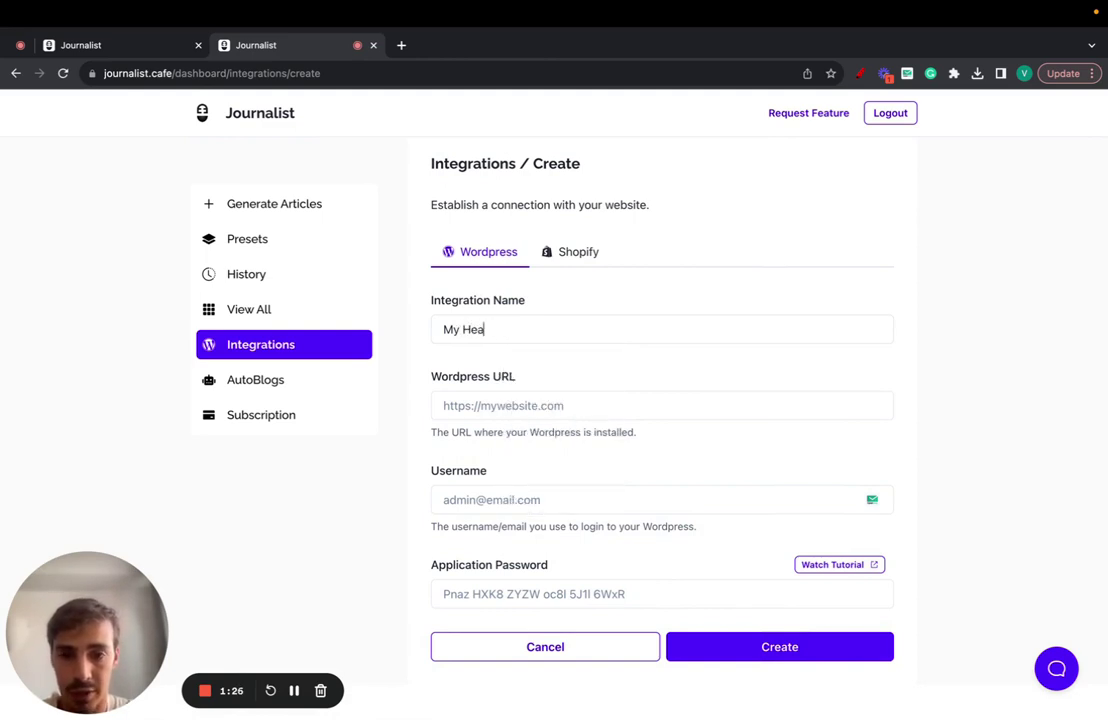
type("tlh Blog")
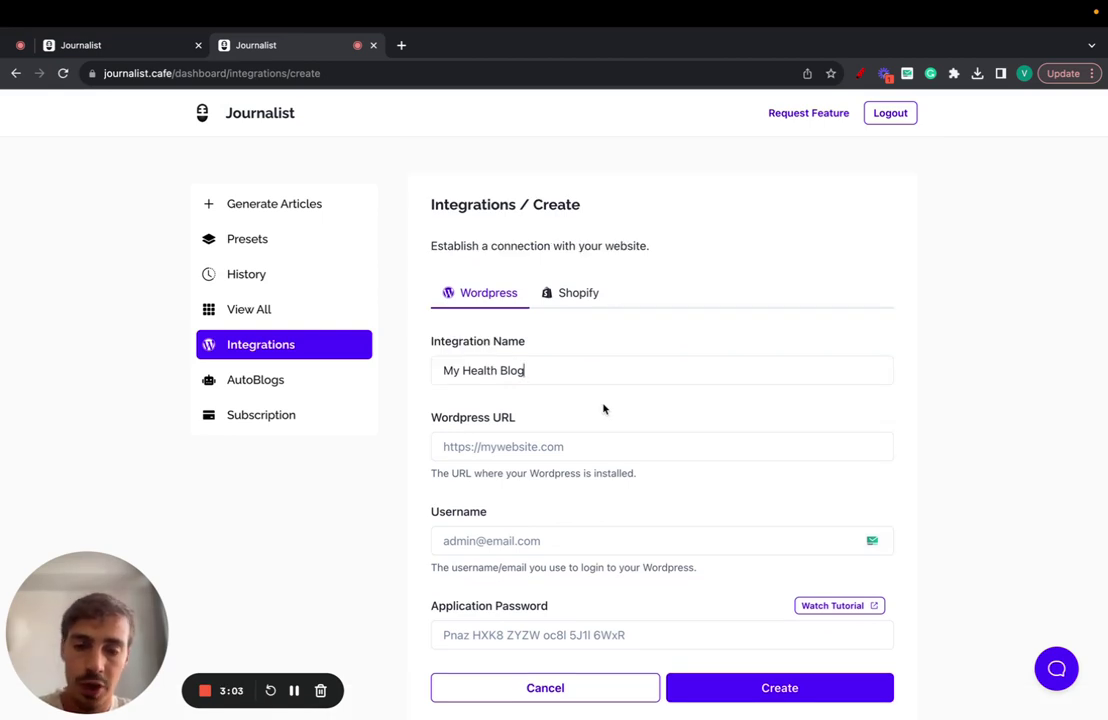
scroll(603, 408, "down", 1)
left_click(631, 425)
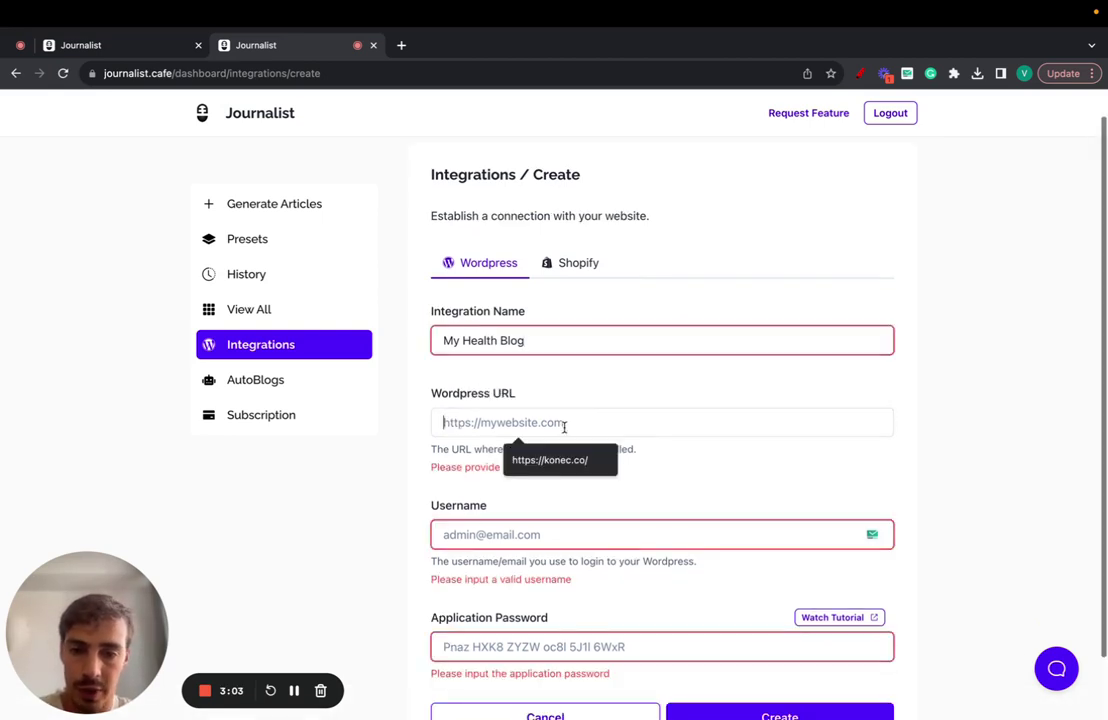
left_click(566, 457)
scroll(571, 431, "down", 2)
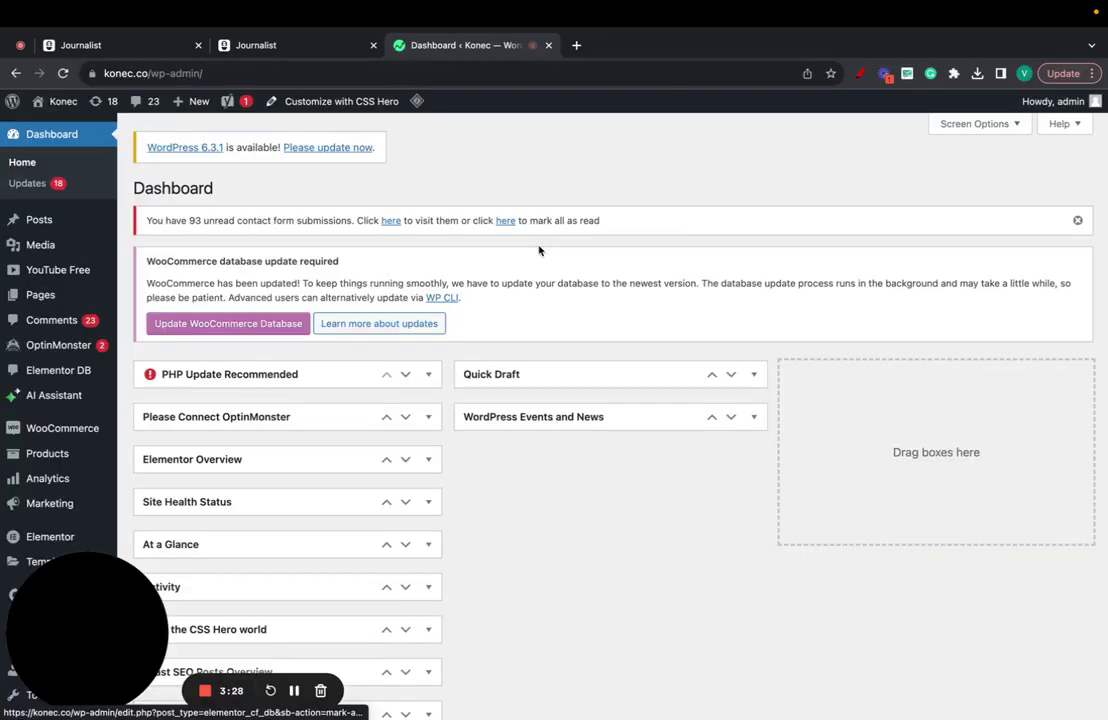
Open the user list in the WordPress admin and check the first administrator's role, username and e-mail.
scroll(94, 450, "down", 4)
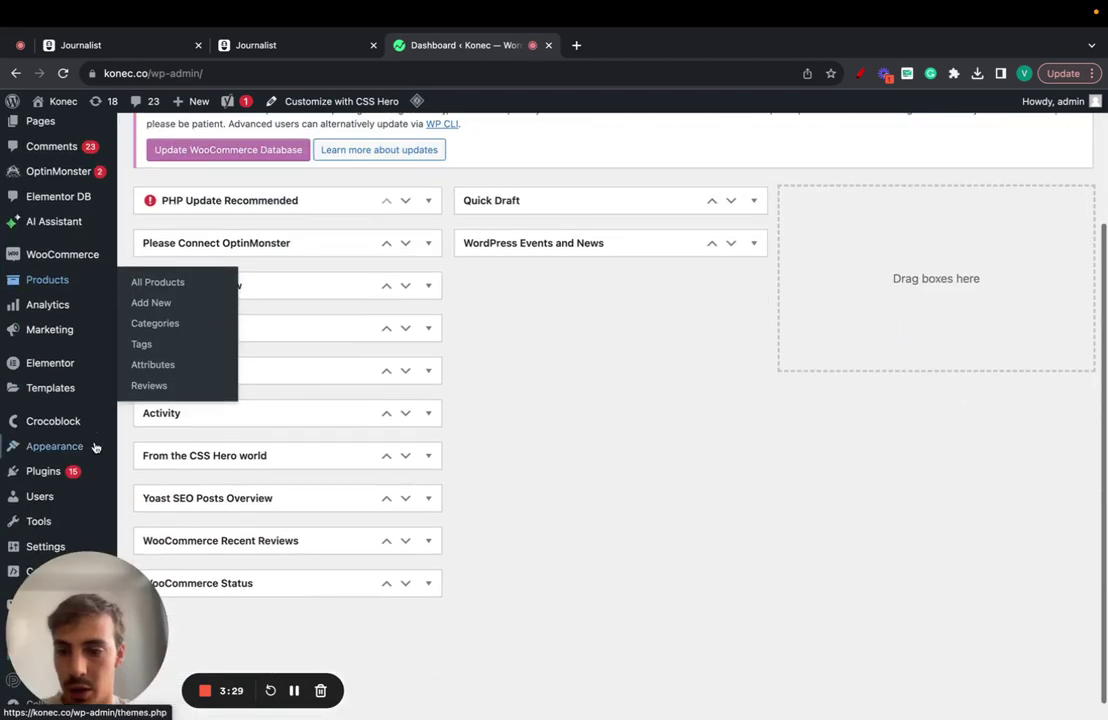
mouse_move(61, 441)
left_click(58, 482)
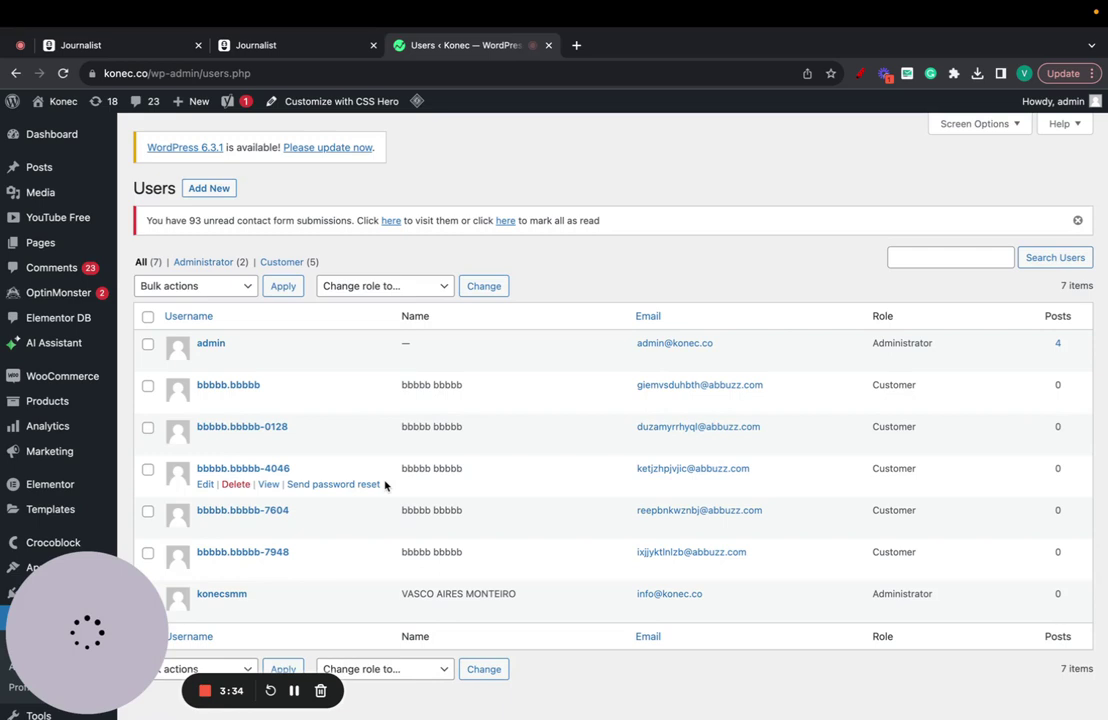
double_click(875, 345)
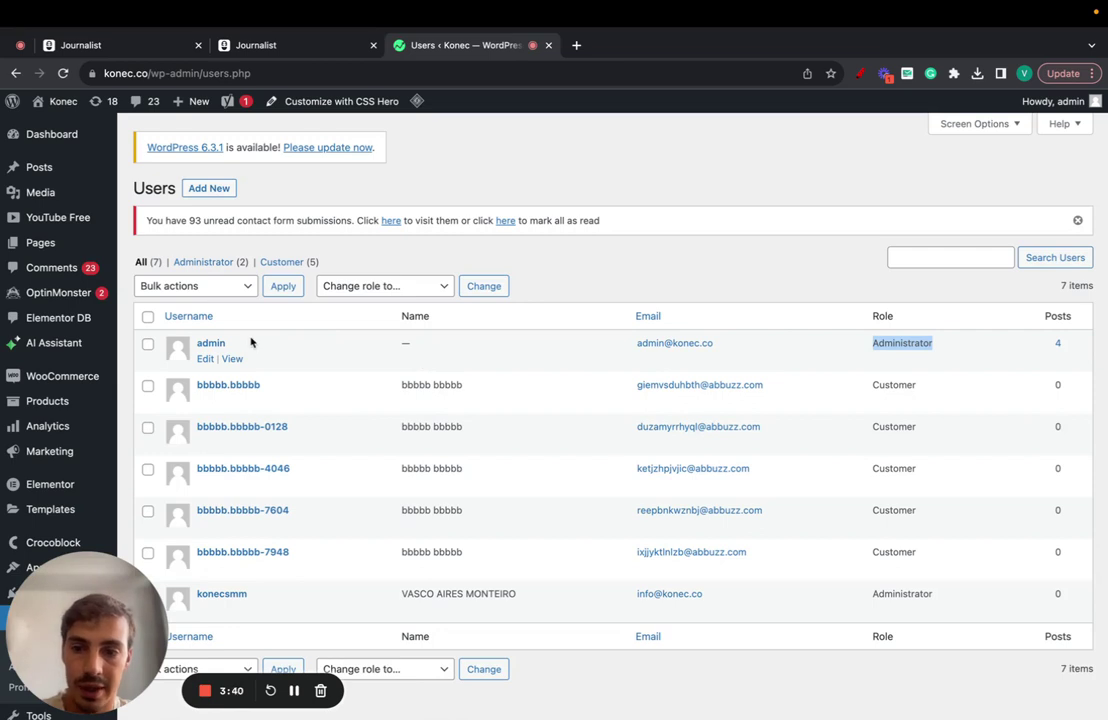
left_click_drag(229, 343, 193, 345)
left_click_drag(714, 344, 623, 344)
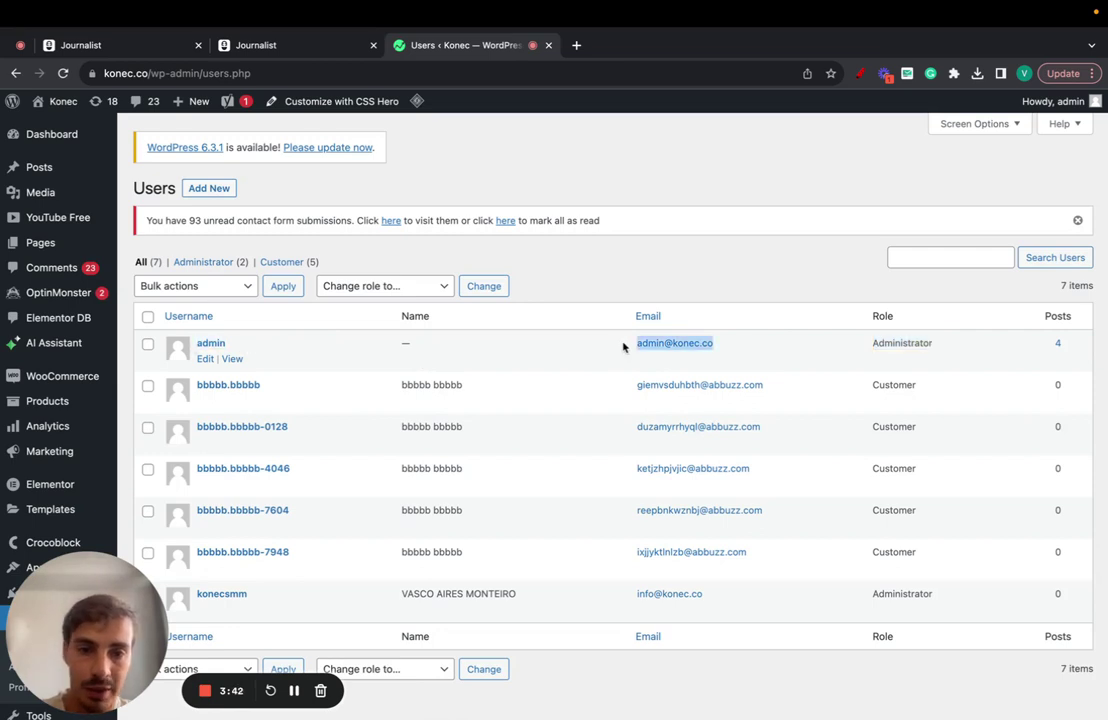
Switch back to the Journalist integration form and enter "admin" as the WordPress username.
left_click(296, 44)
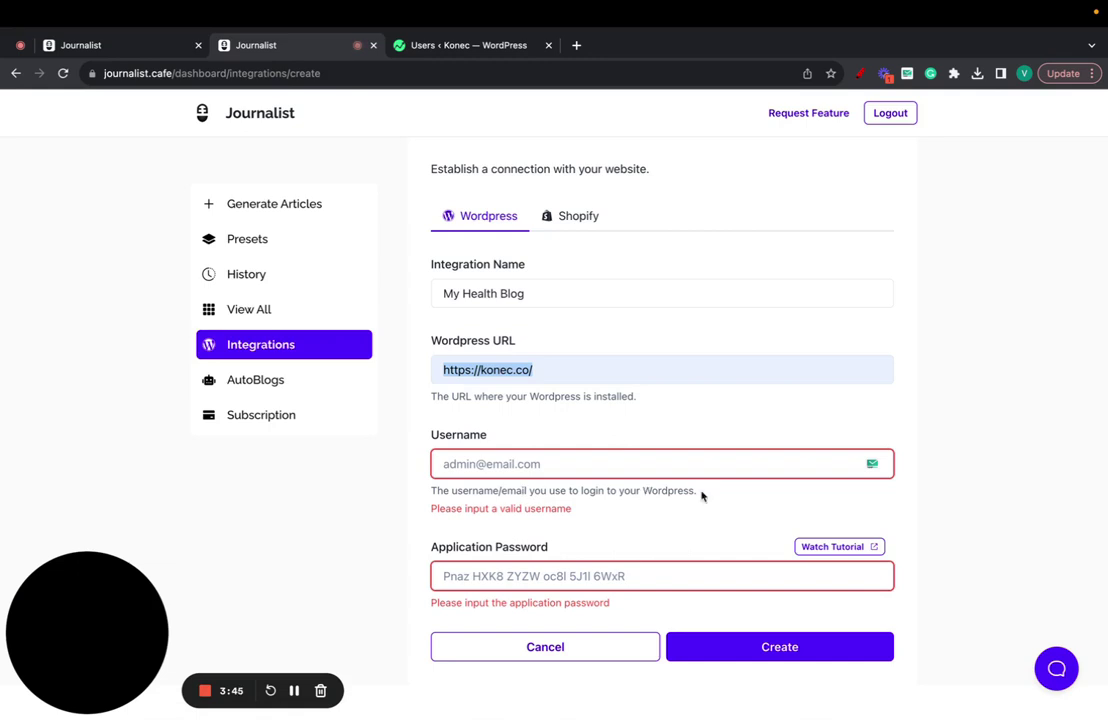
left_click(616, 462)
type("admin")
left_click(669, 420)
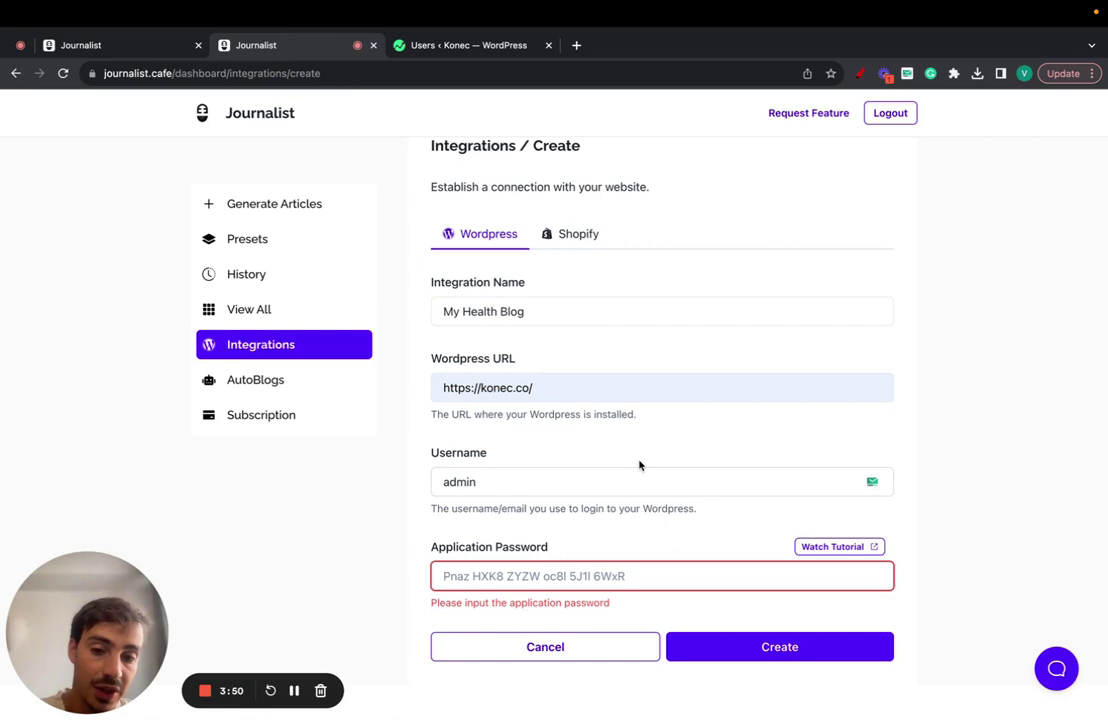
left_click(642, 562)
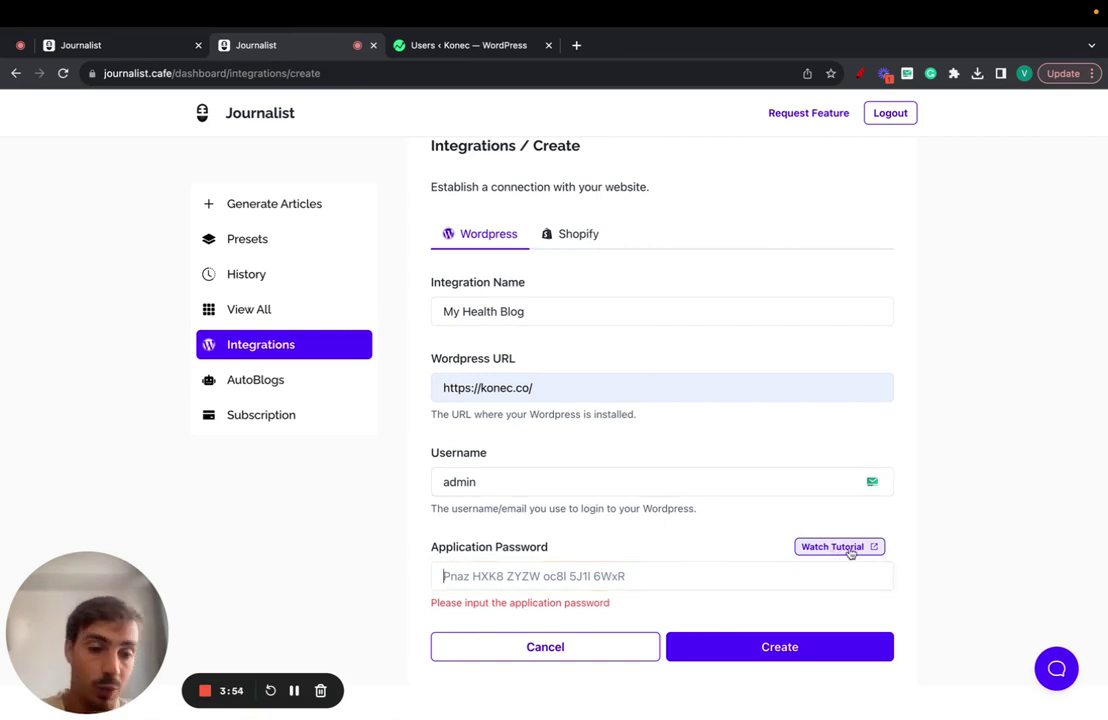
left_click(655, 564)
left_click(422, 524)
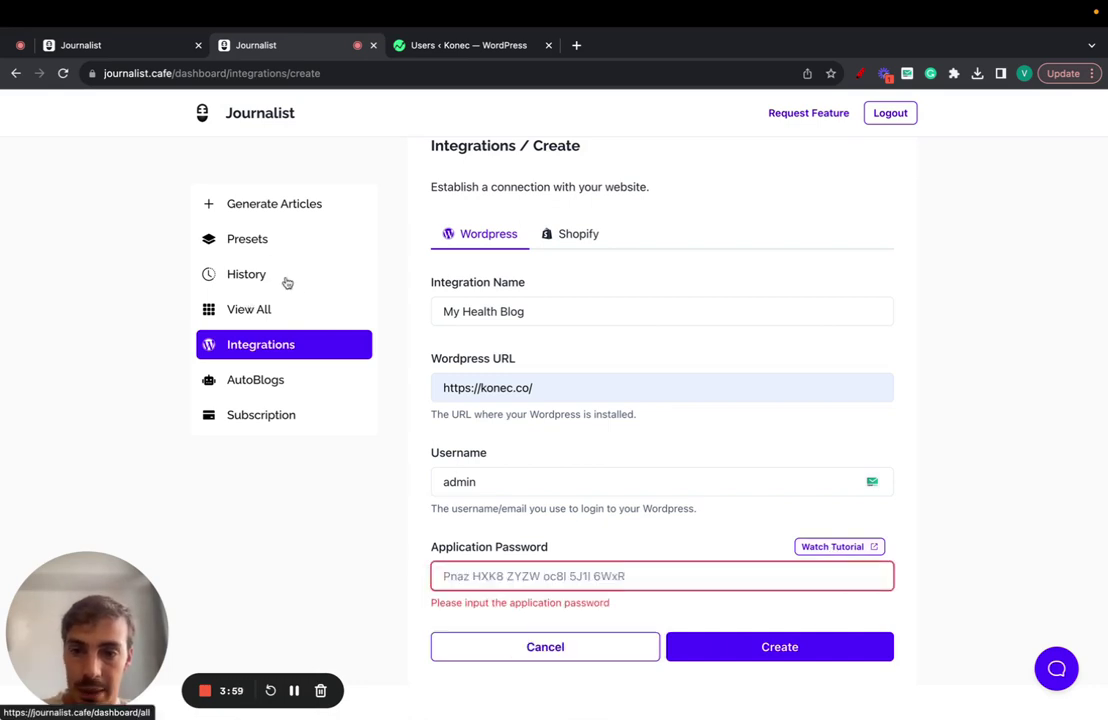
Open the existing Konec integration's settings and review its website, user and application password details.
left_click(274, 347)
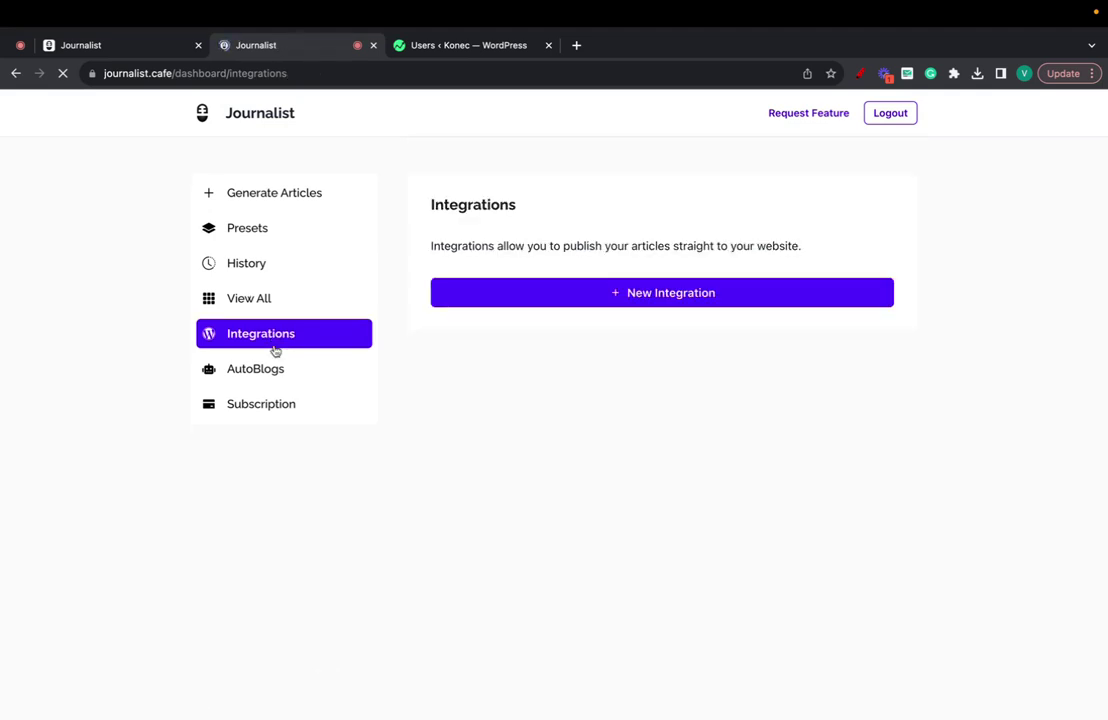
left_click(703, 331)
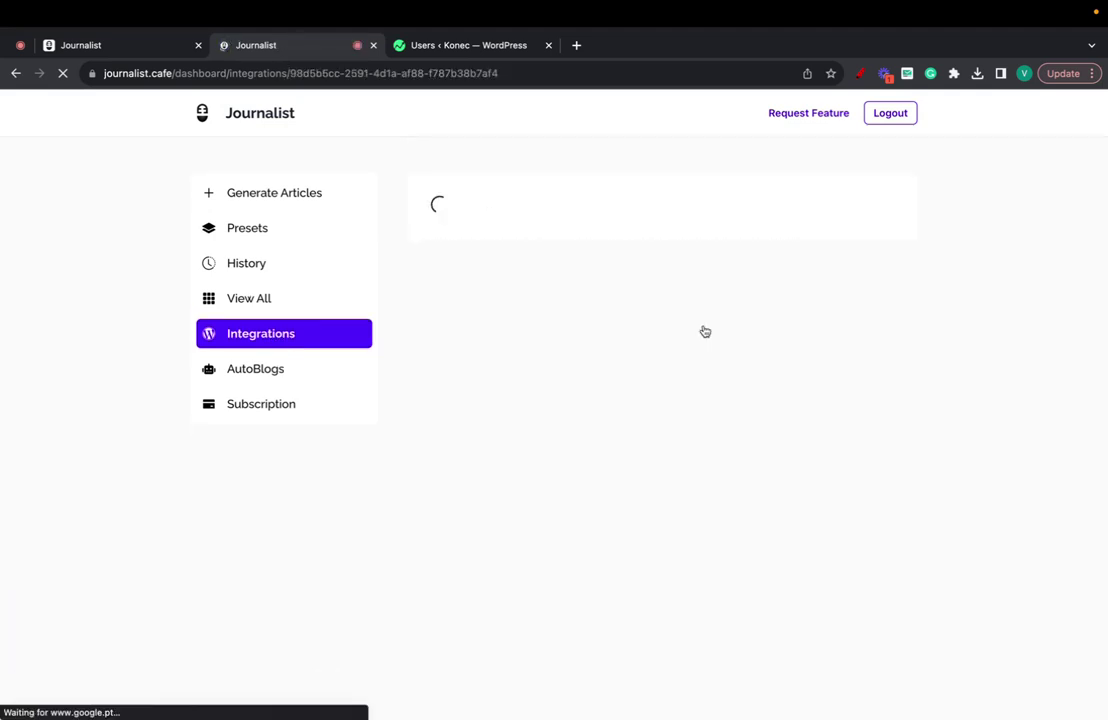
scroll(707, 412, "down", 5)
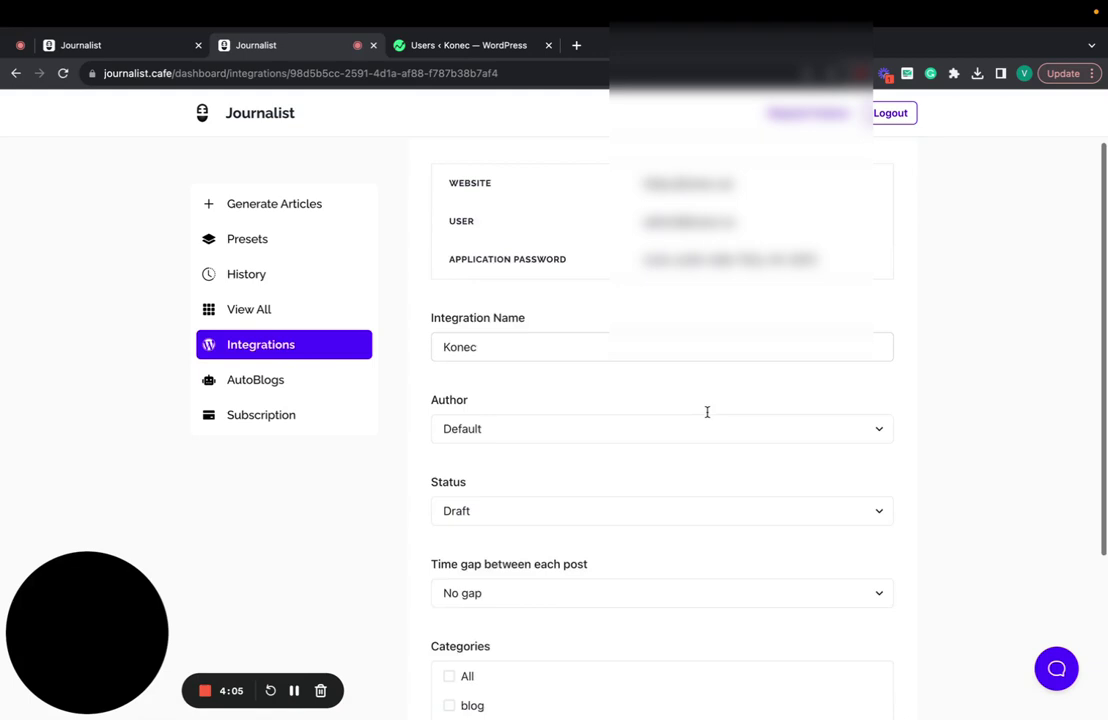
scroll(708, 416, "up", 5)
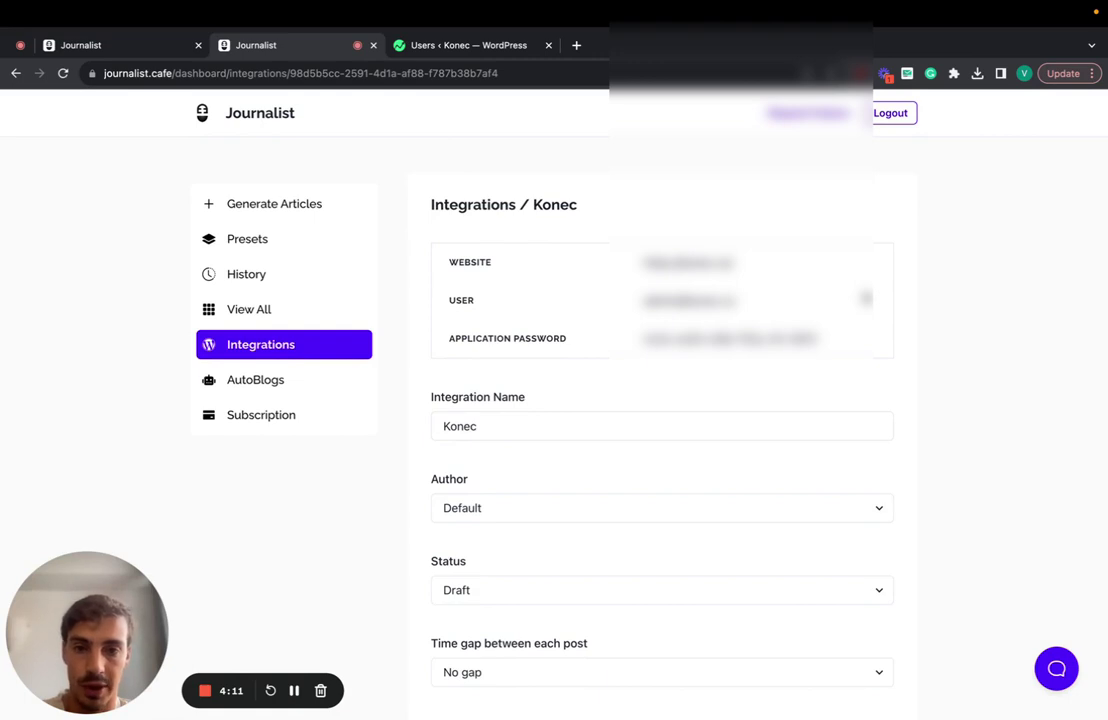
left_click_drag(631, 304, 800, 305)
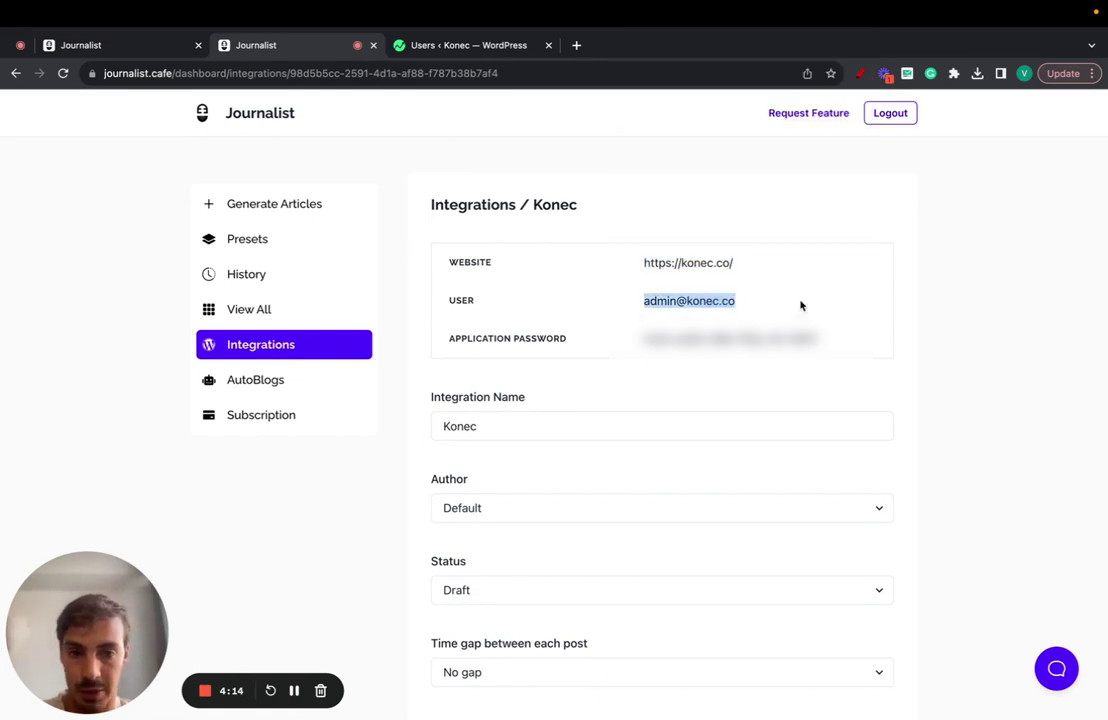
left_click(728, 296)
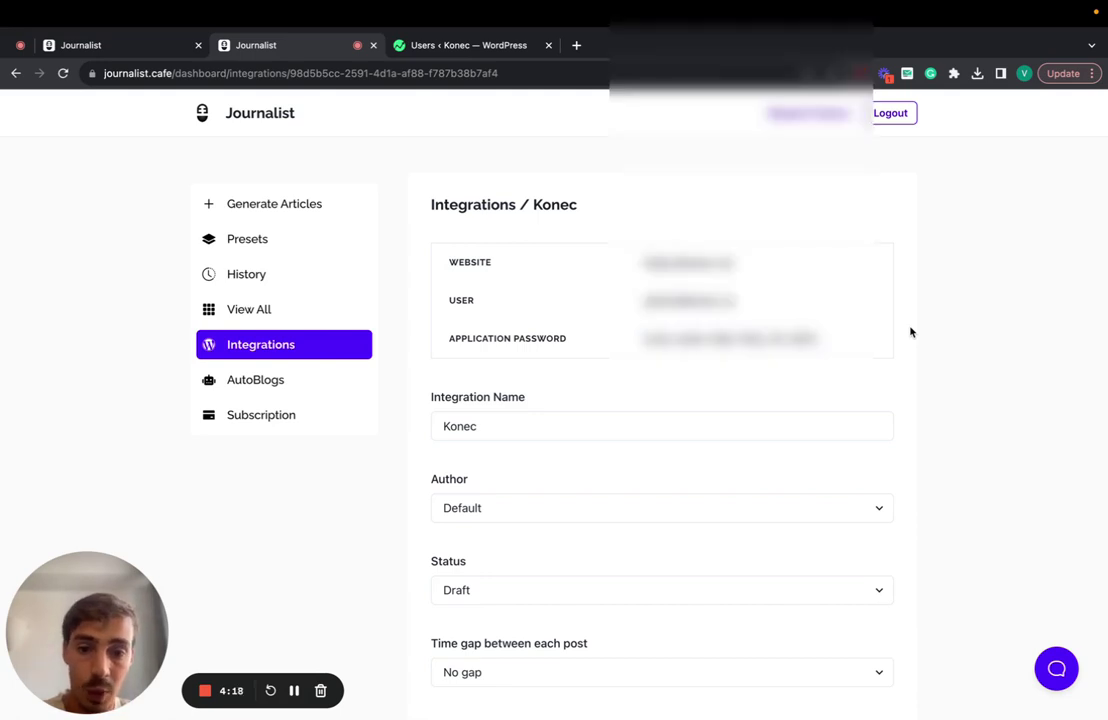
Review the Konec integration's name and the list of authors available for its posts.
scroll(910, 330, "down", 4)
left_click(682, 261)
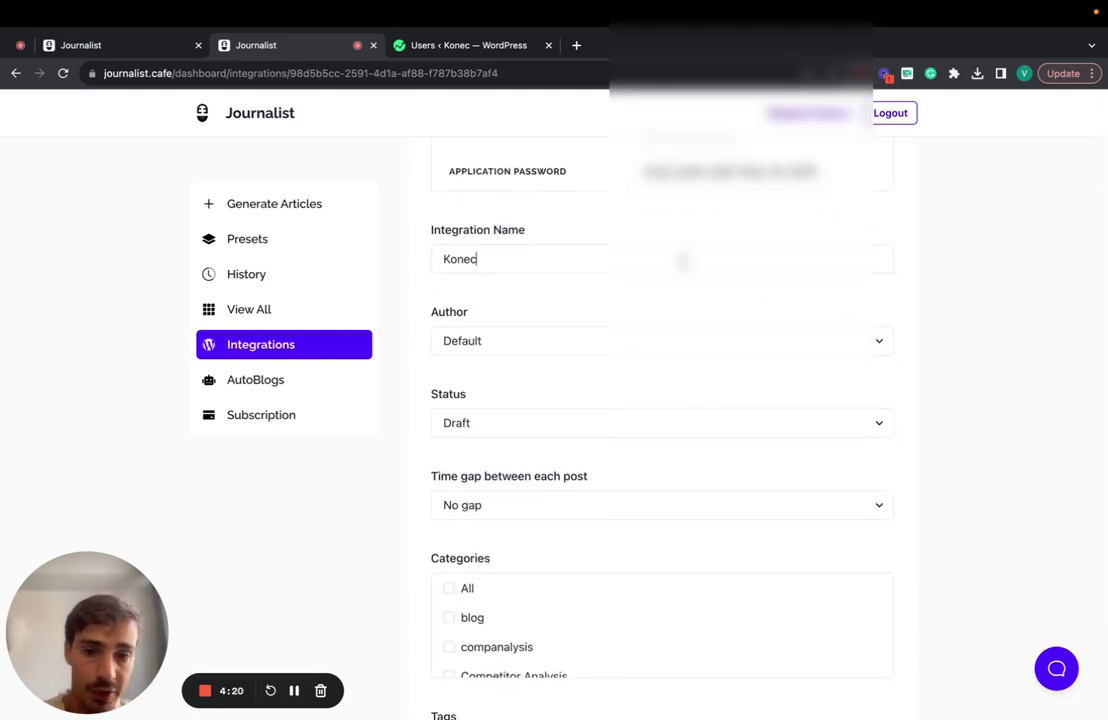
left_click_drag(648, 255, 425, 262)
left_click(477, 284)
scroll(488, 295, "down", 1)
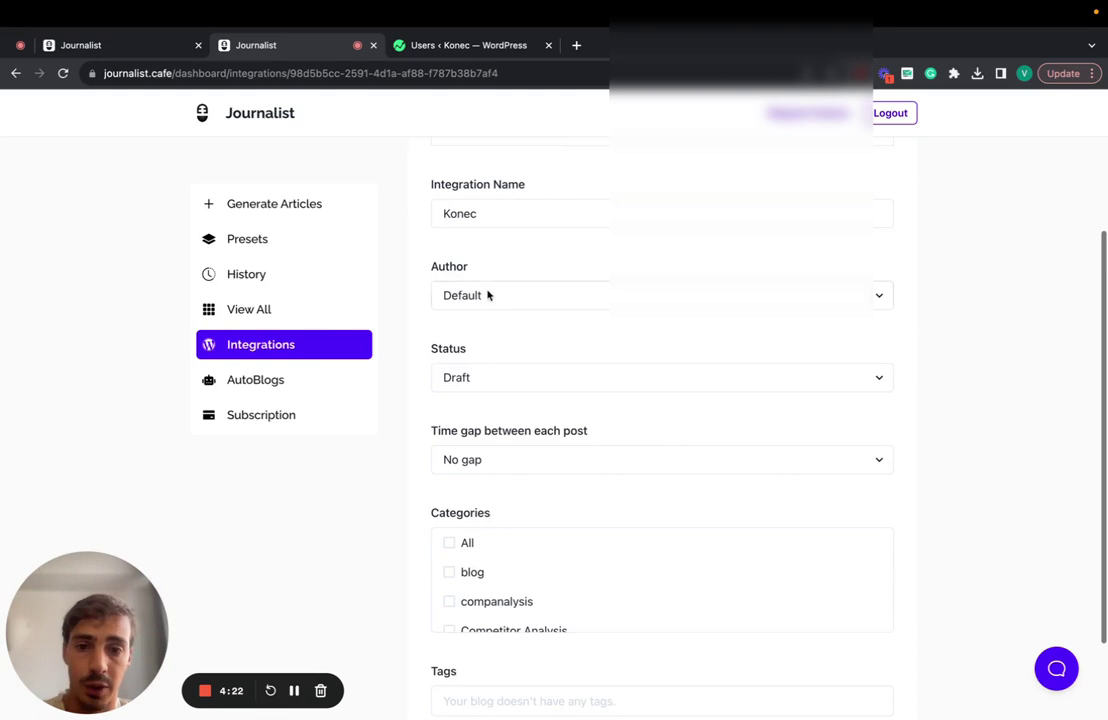
left_click(488, 295)
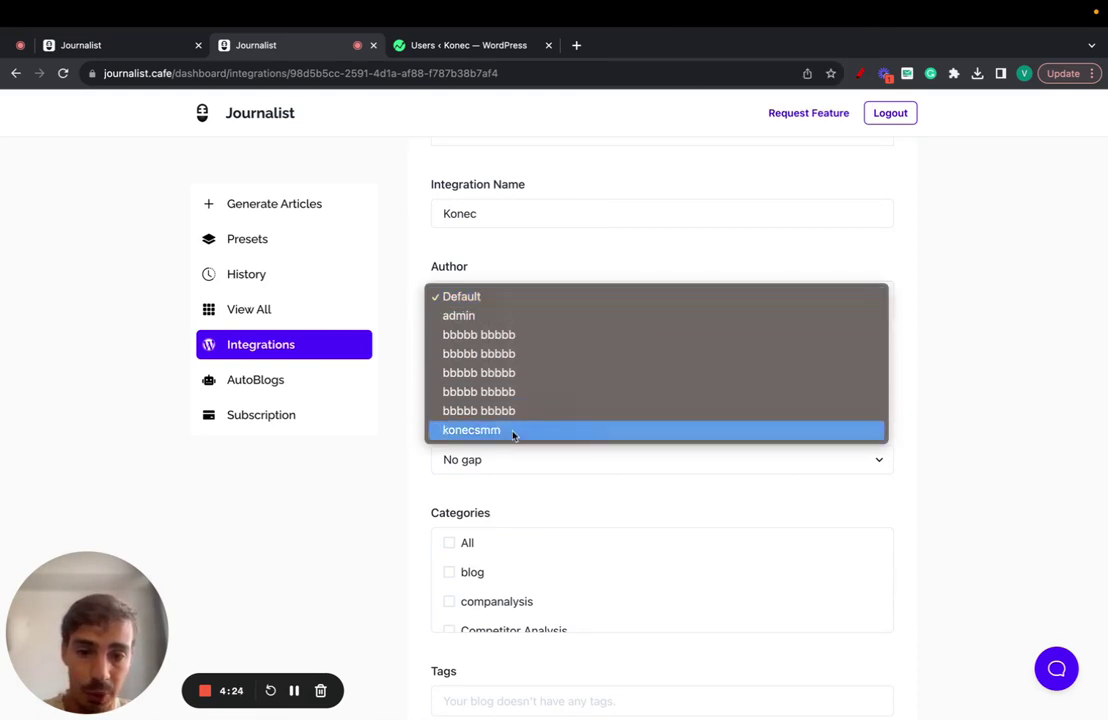
left_click(433, 166)
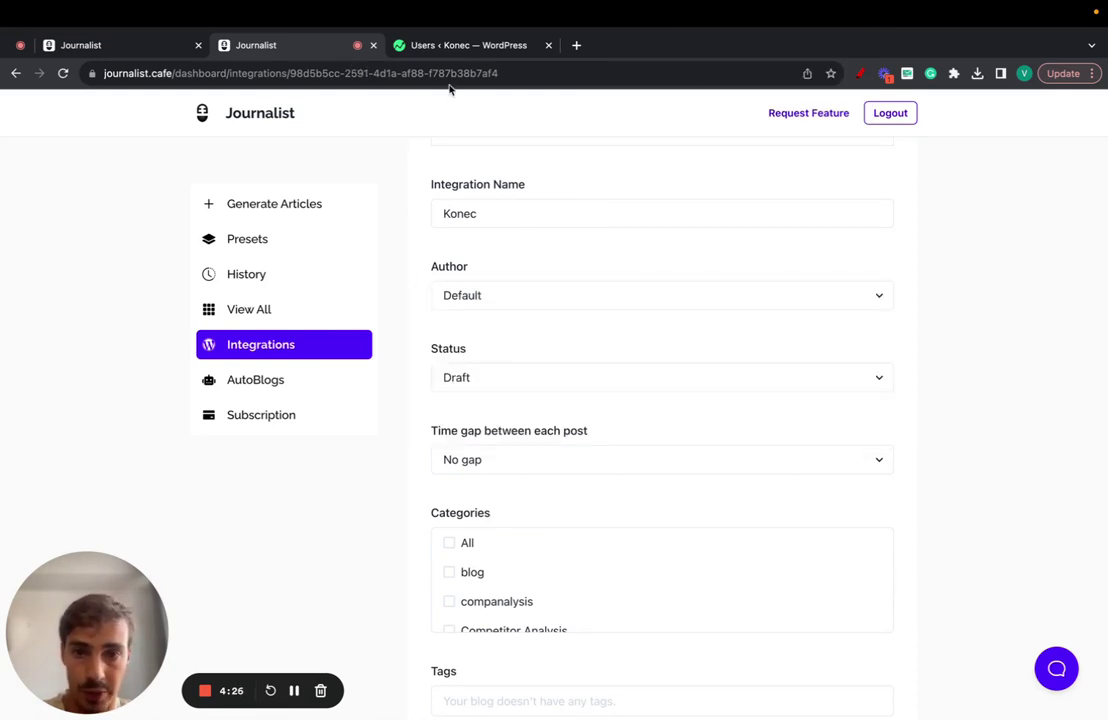
Compare the available authors with the user list in the WordPress admin and return to the Journalist integration settings.
left_click(465, 45)
scroll(284, 517, "down", 2)
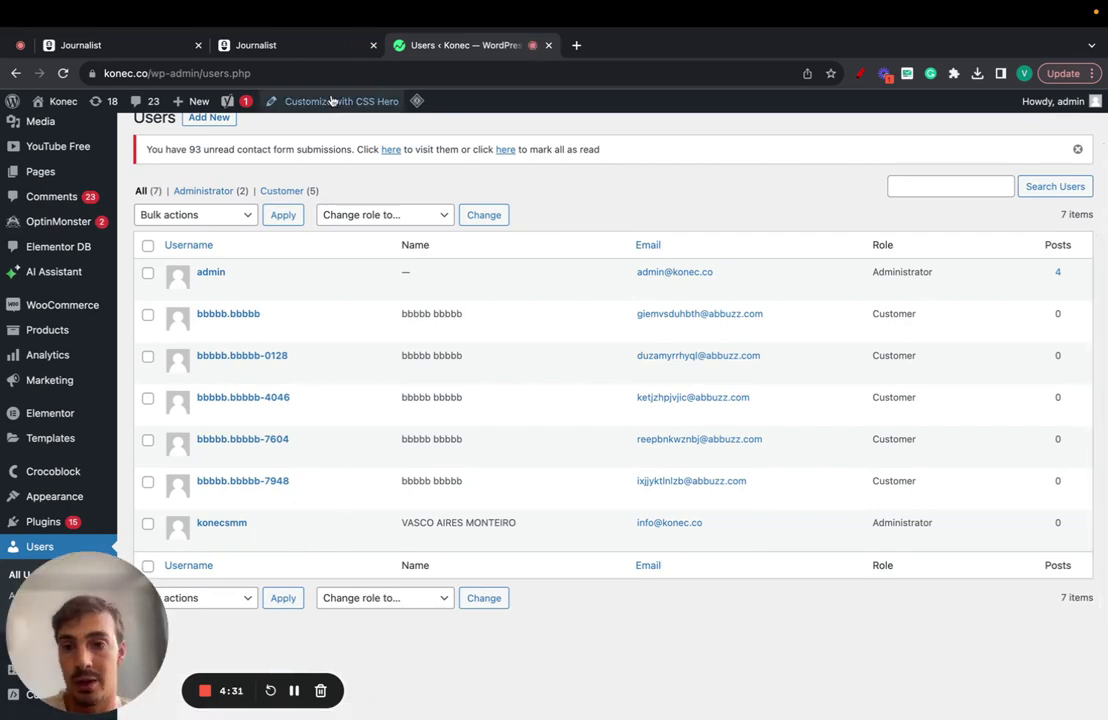
left_click(333, 47)
left_click(532, 377)
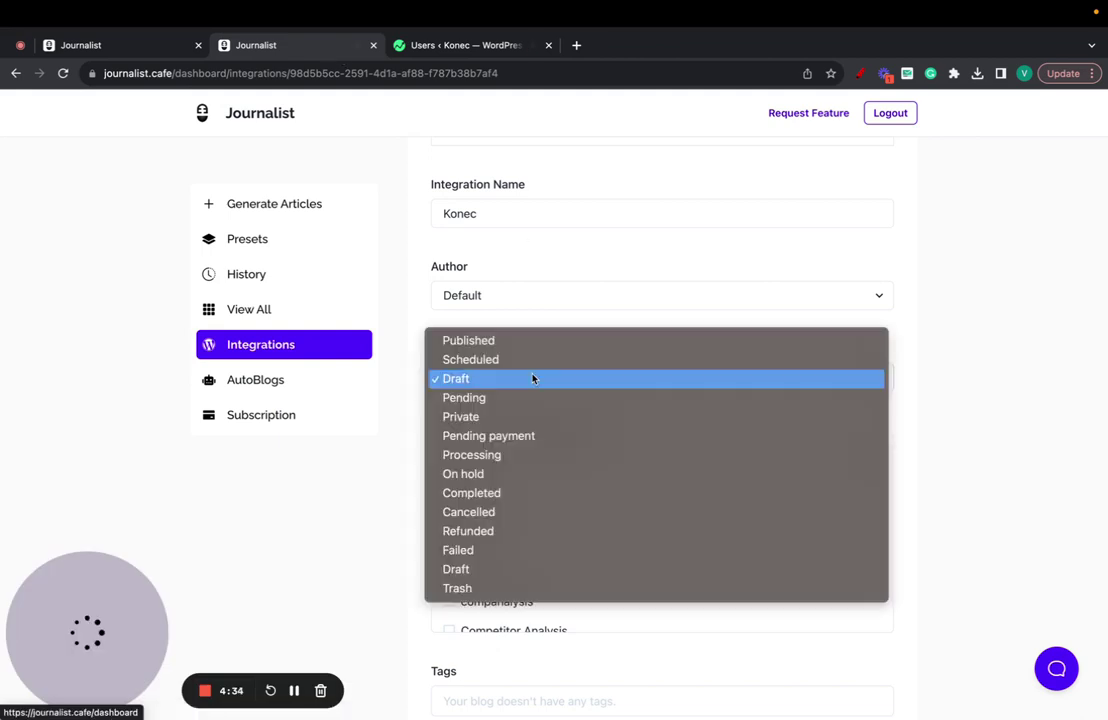
left_click(403, 388)
Try admin as the integration's author and set it back to Default.
left_click(455, 296)
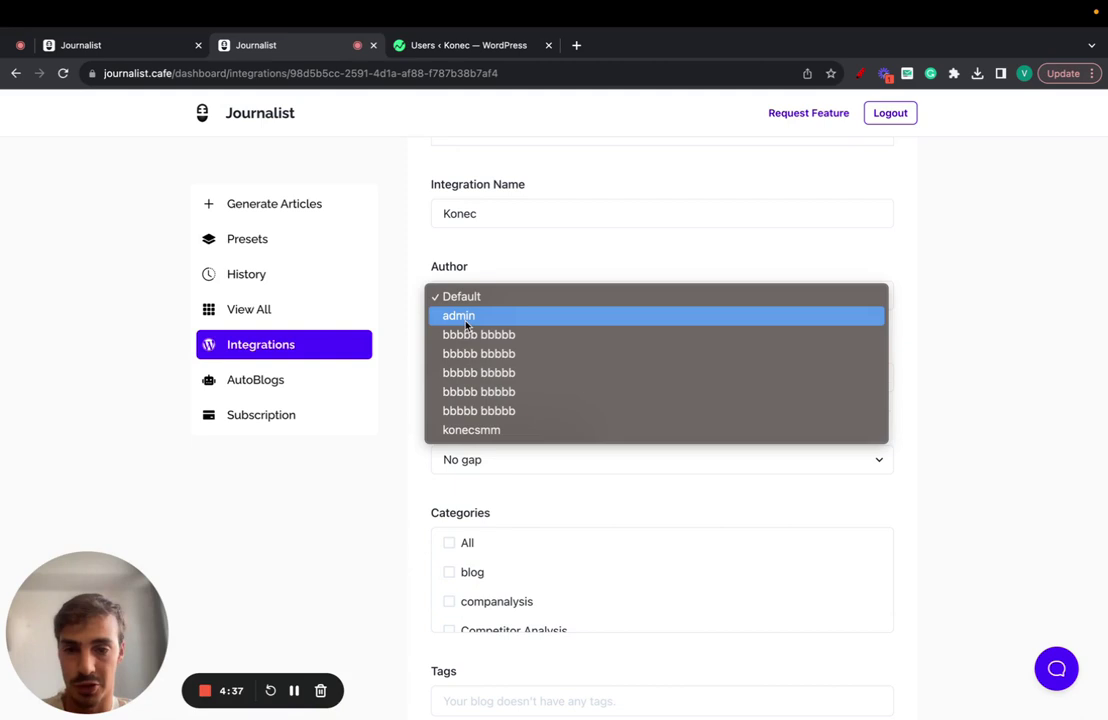
left_click(465, 318)
left_click(462, 298)
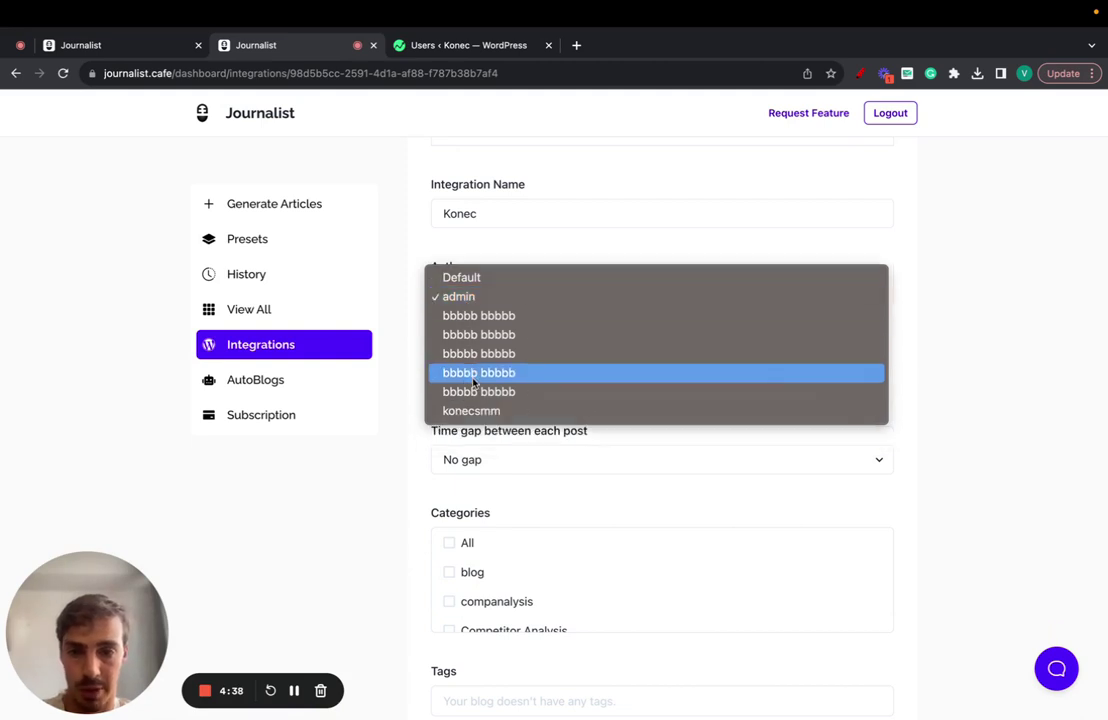
left_click(467, 282)
scroll(432, 344, "down", 1)
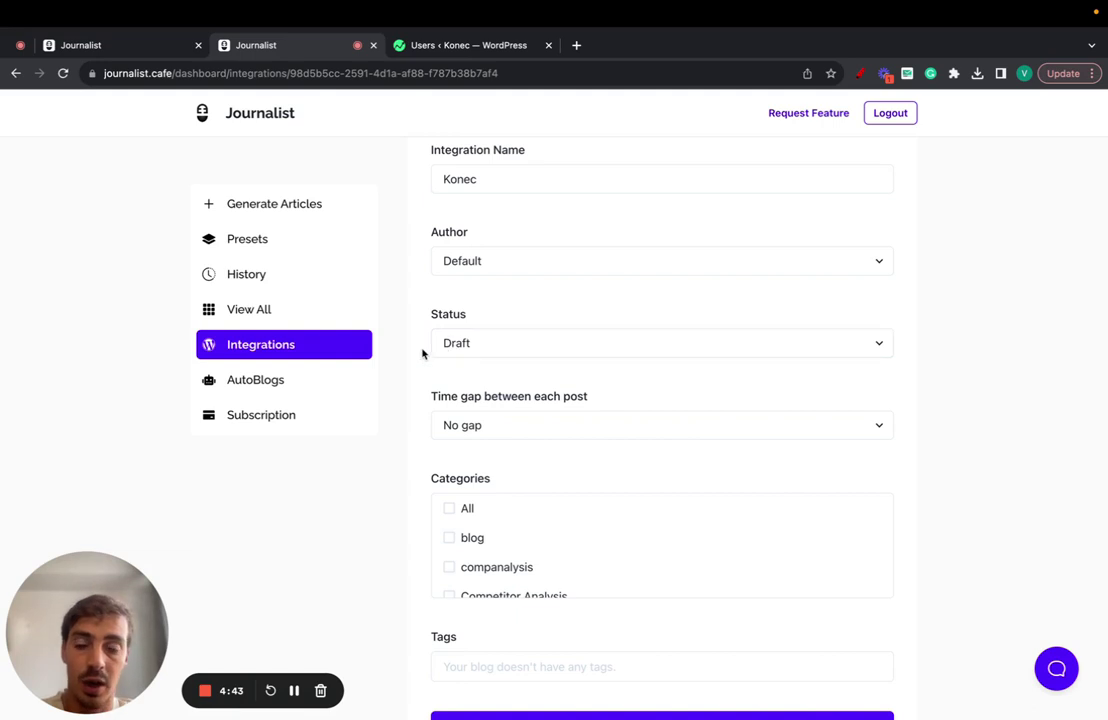
Review the post status options, try Published and set the status back to Draft.
scroll(422, 354, "down", 1)
left_click(448, 320)
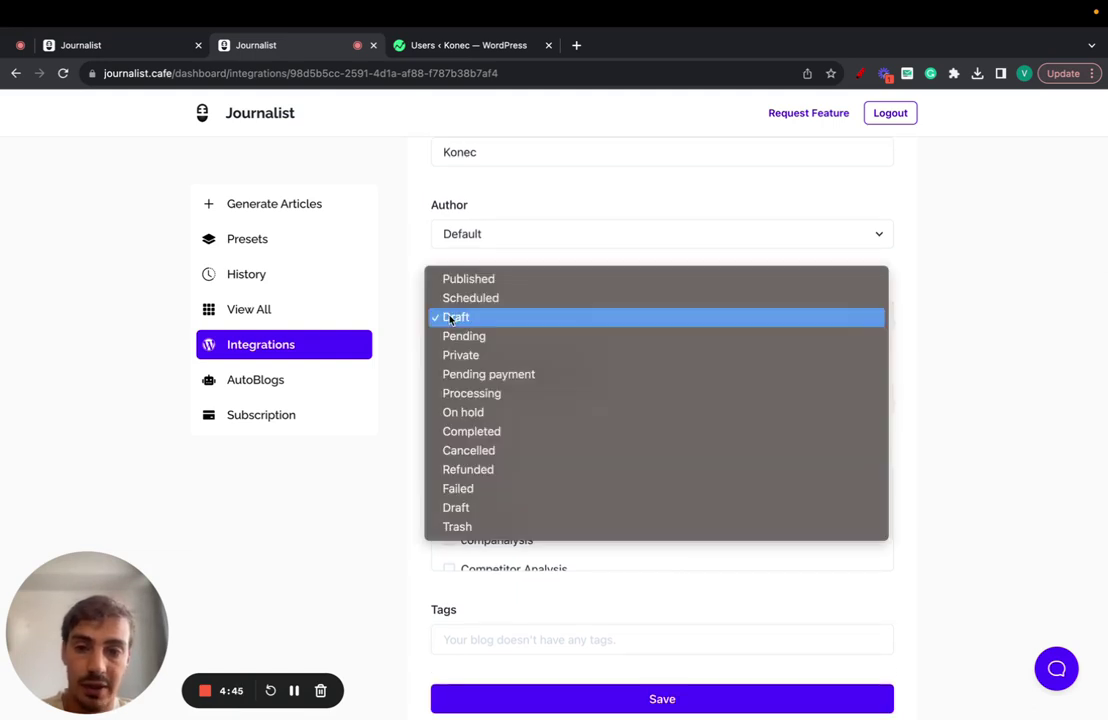
left_click(420, 358)
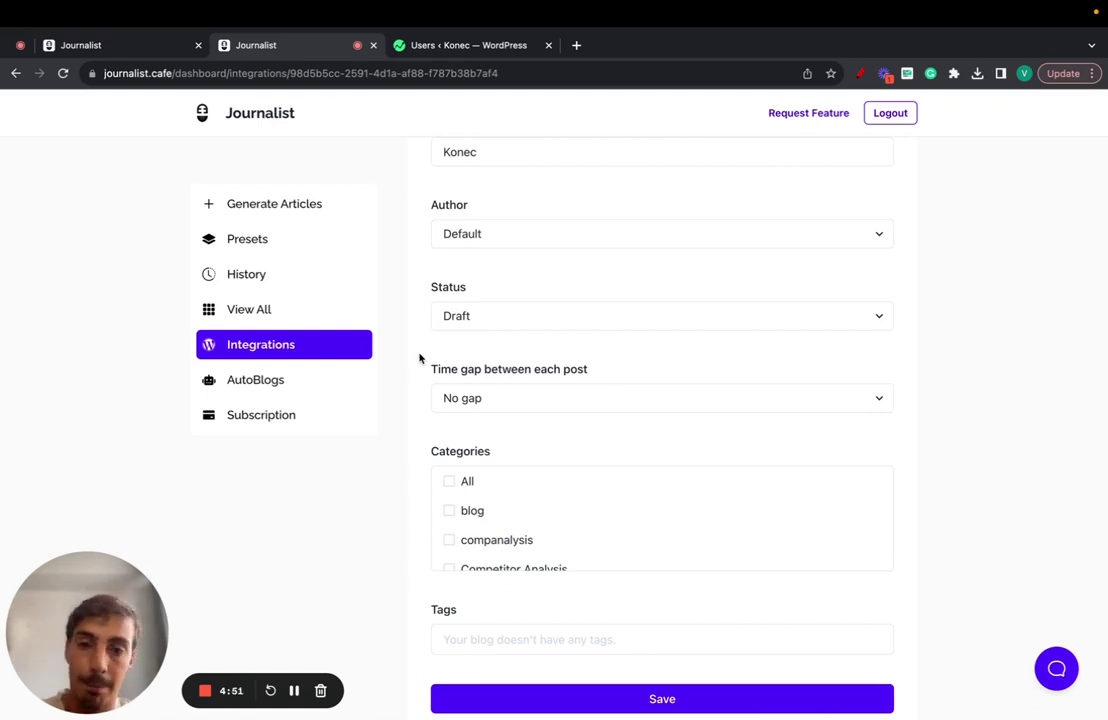
left_click(476, 316)
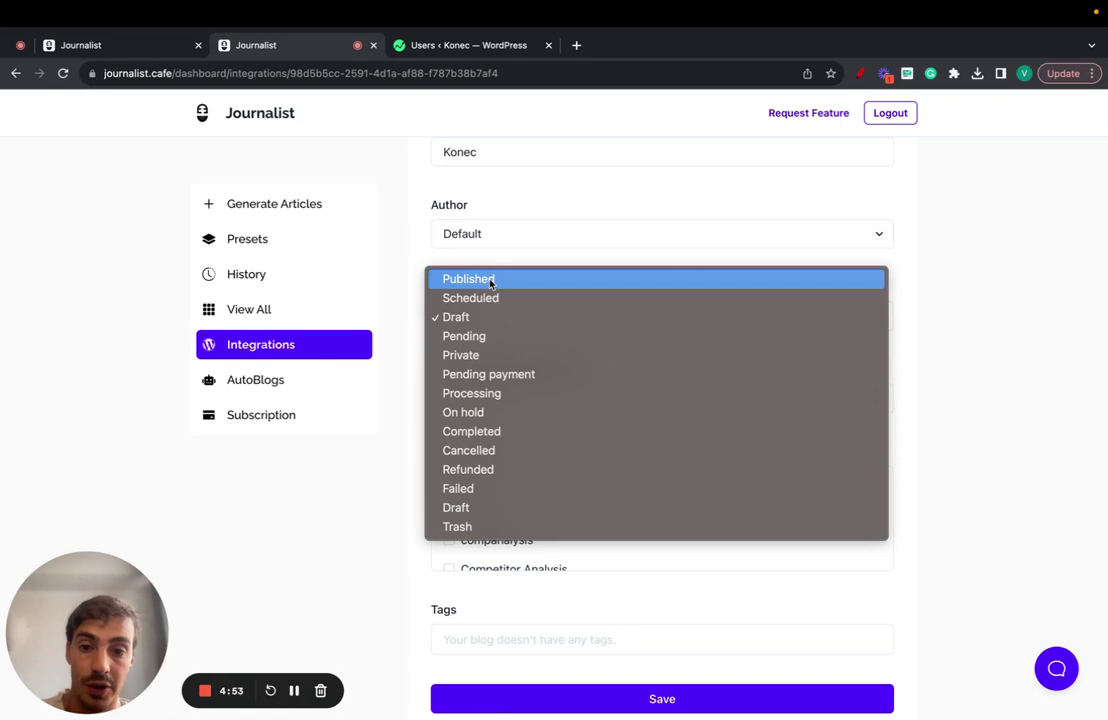
left_click(491, 280)
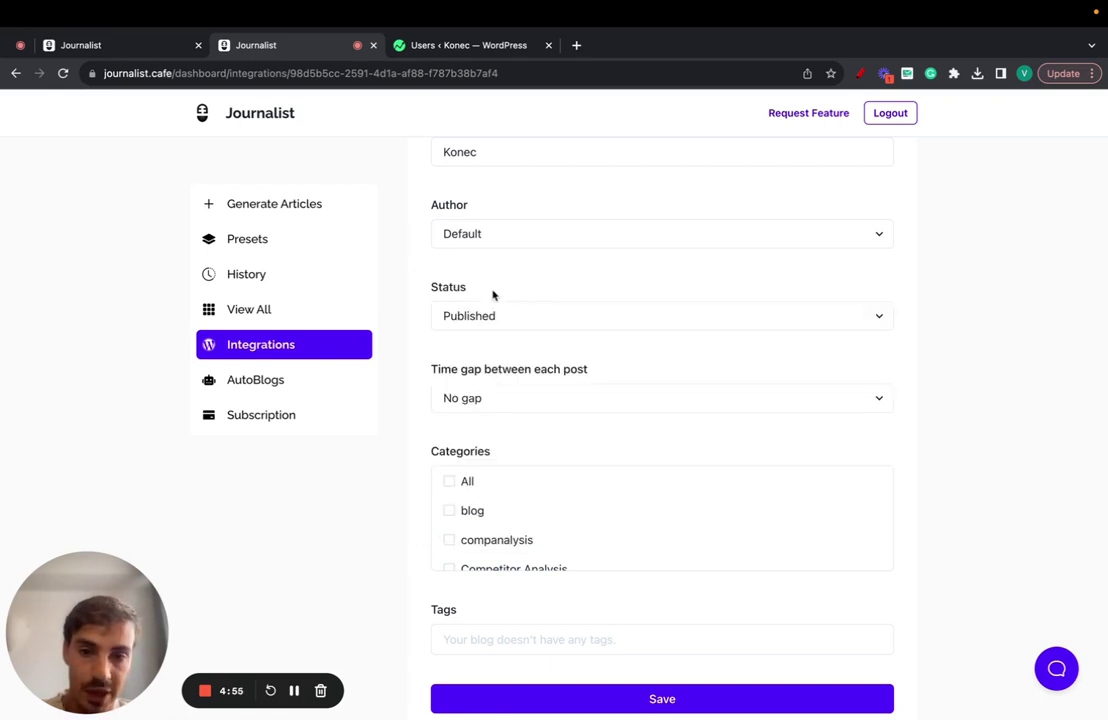
left_click(492, 311)
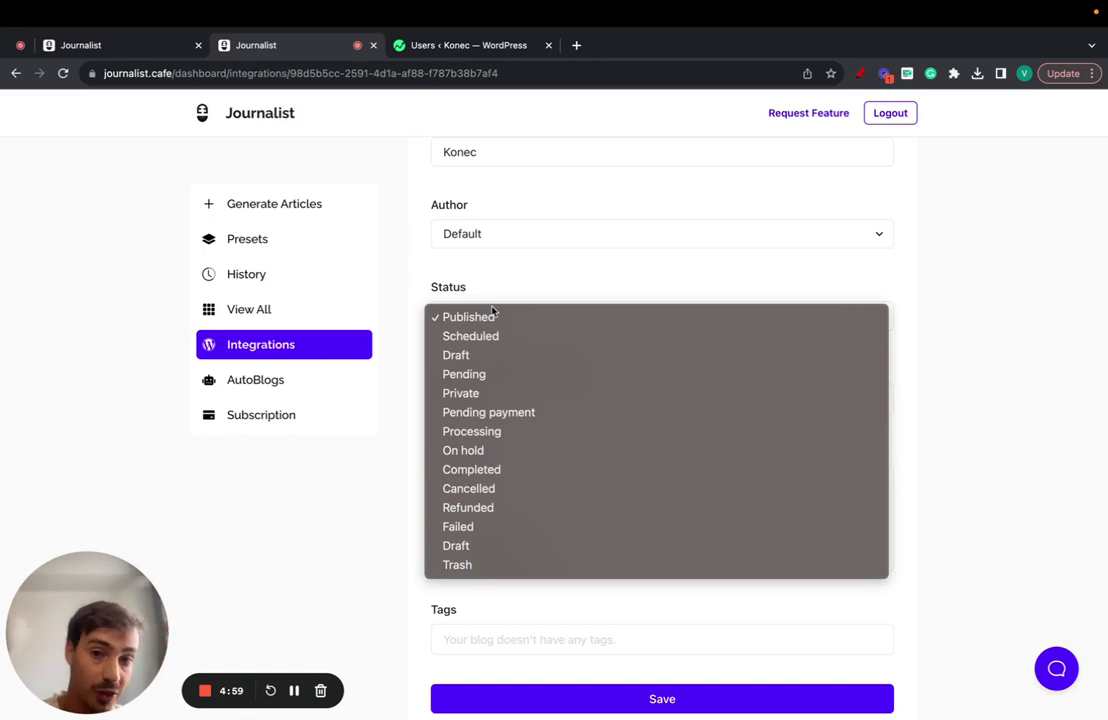
left_click(472, 354)
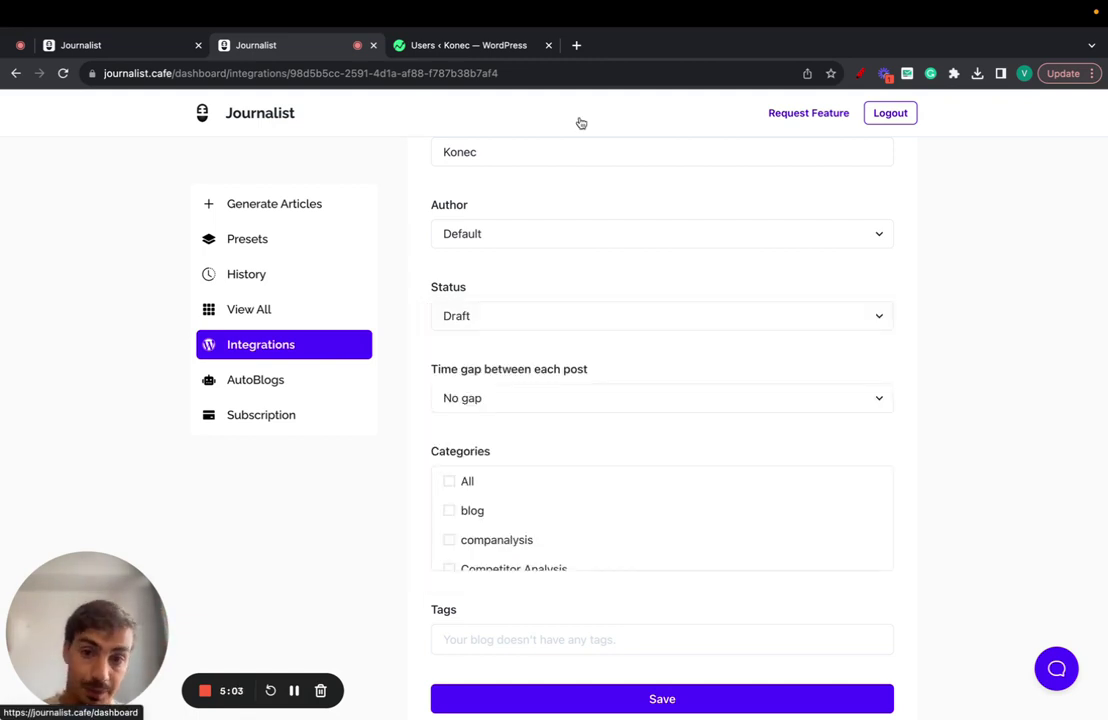
Switch to the WordPress admin and open the list of posts.
left_click(533, 46)
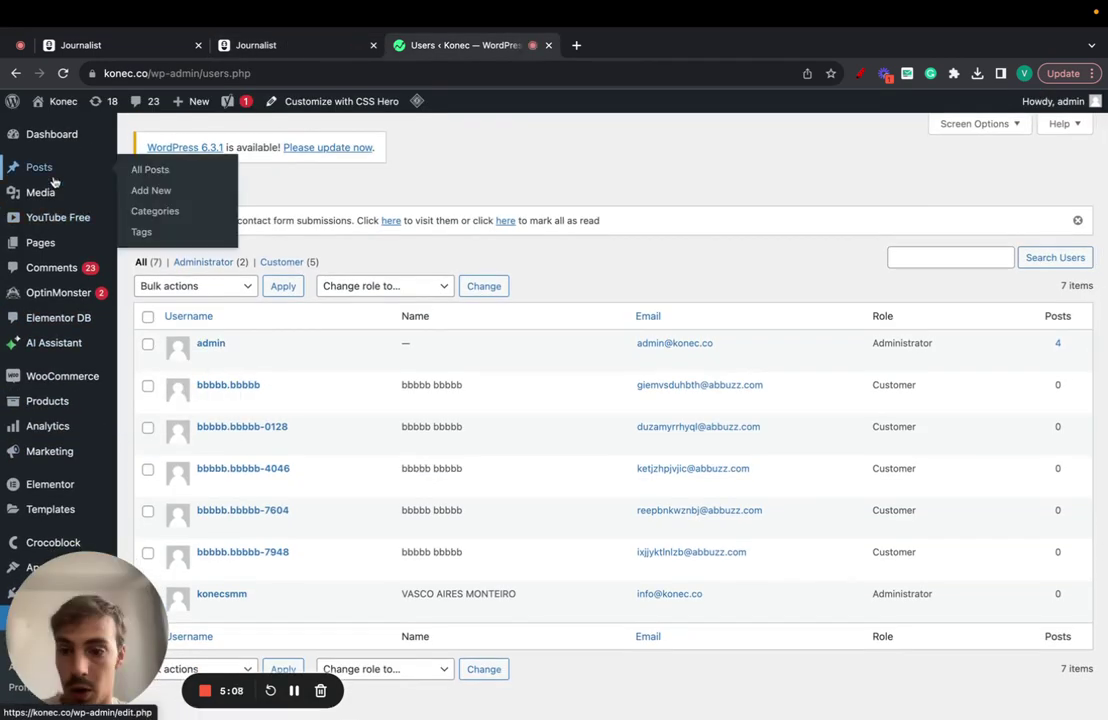
left_click(48, 170)
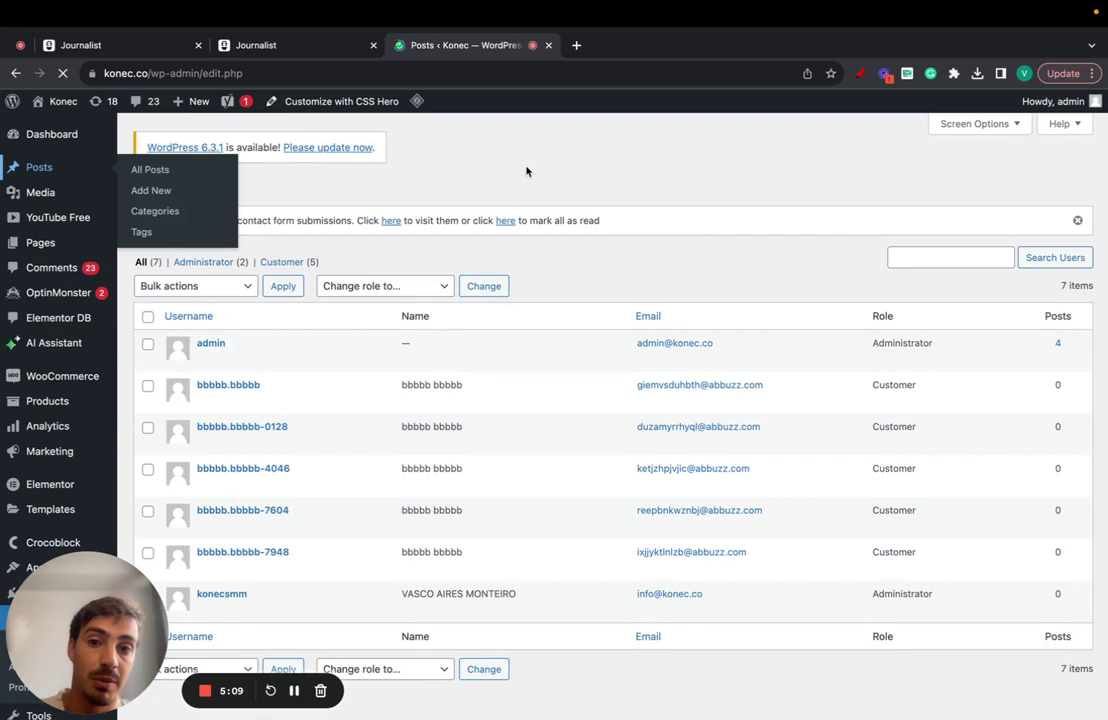
Switch back to the Journalist integration settings and set the post status to Published.
left_click(280, 47)
left_click(527, 316)
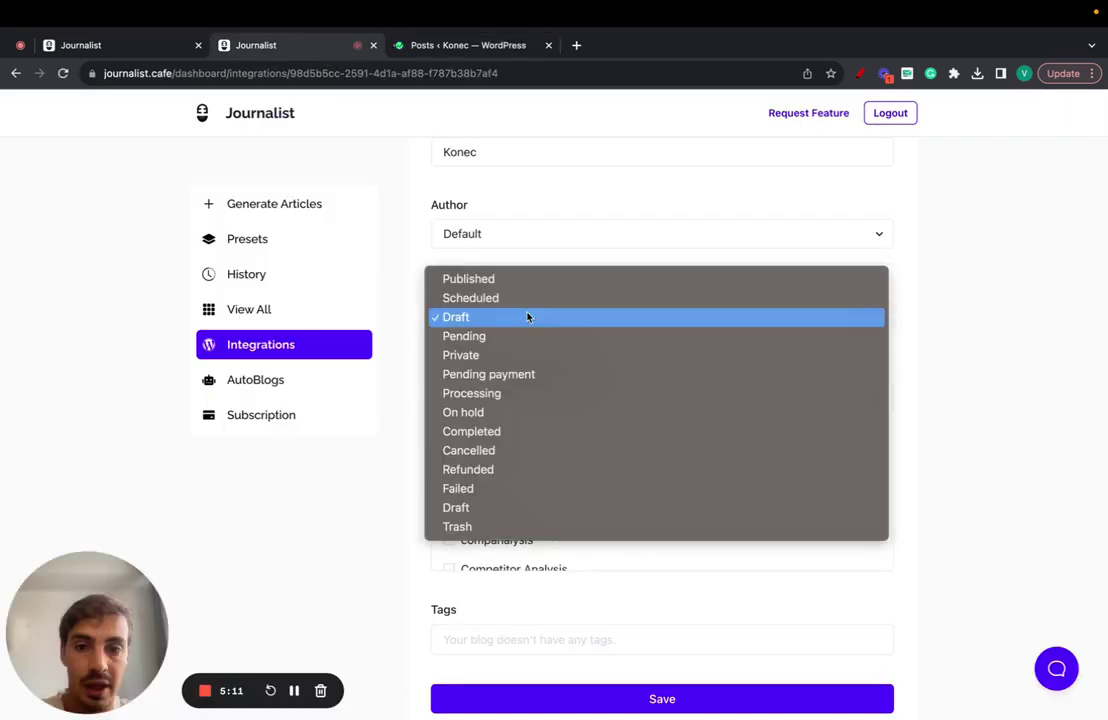
left_click(505, 283)
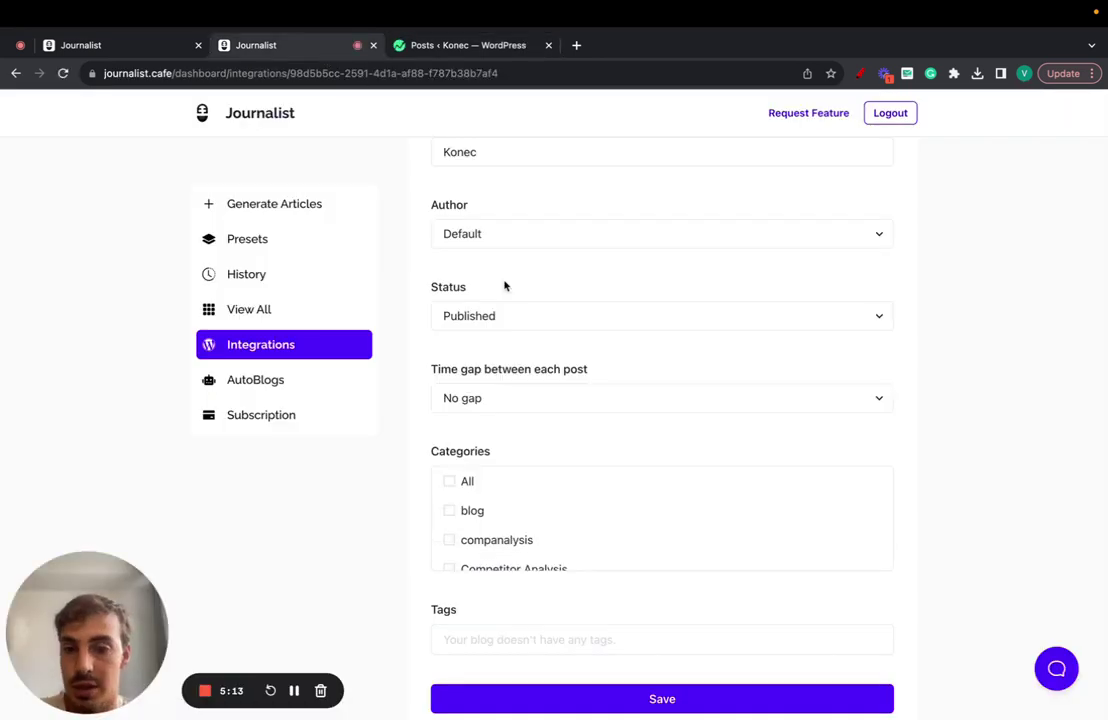
Try a time gap between posts of 15 minutes and 4 hours, and look over the integration's settings.
left_click(503, 398)
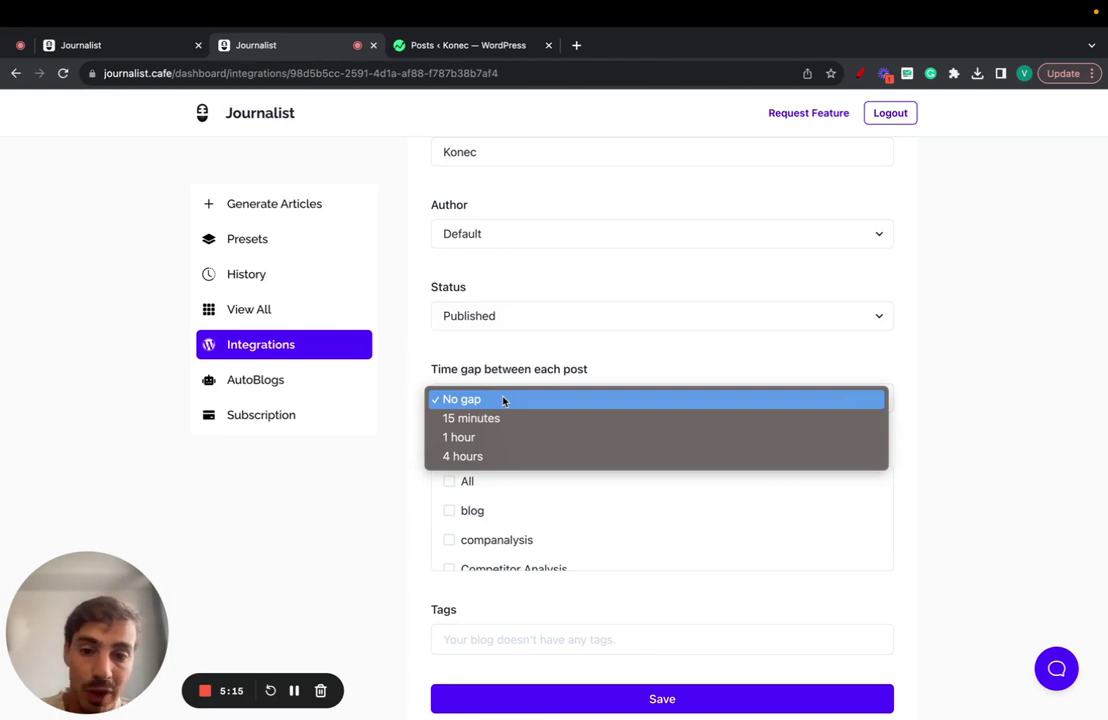
left_click(502, 418)
left_click(498, 410)
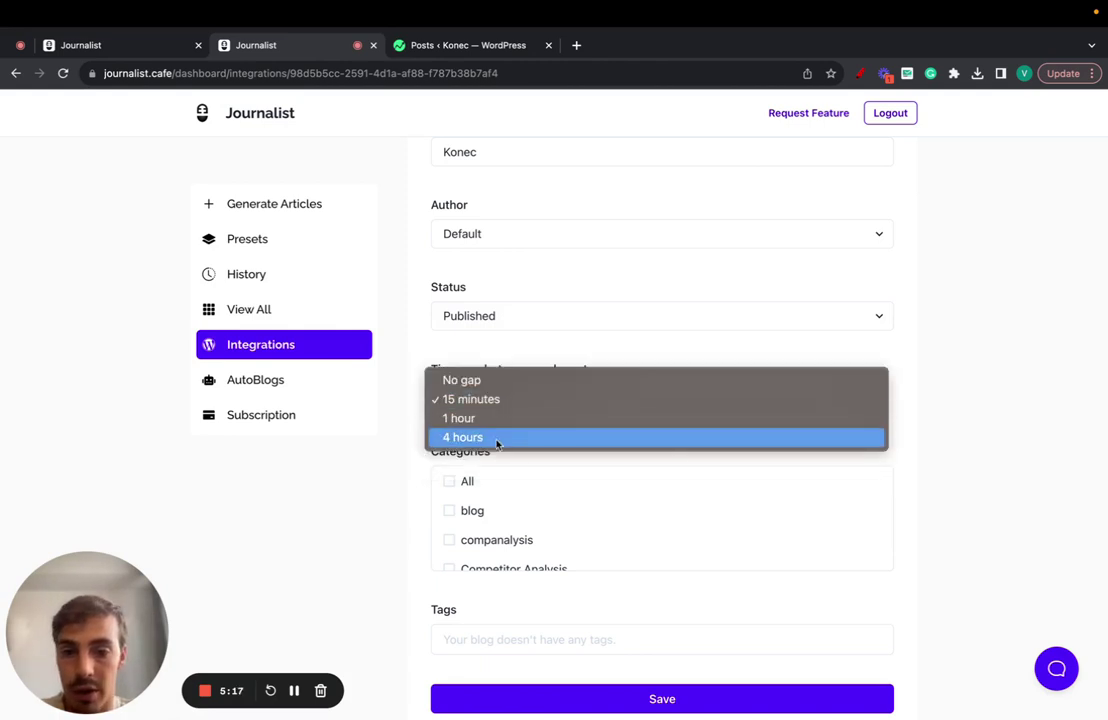
left_click(497, 438)
scroll(450, 420, "down", 1)
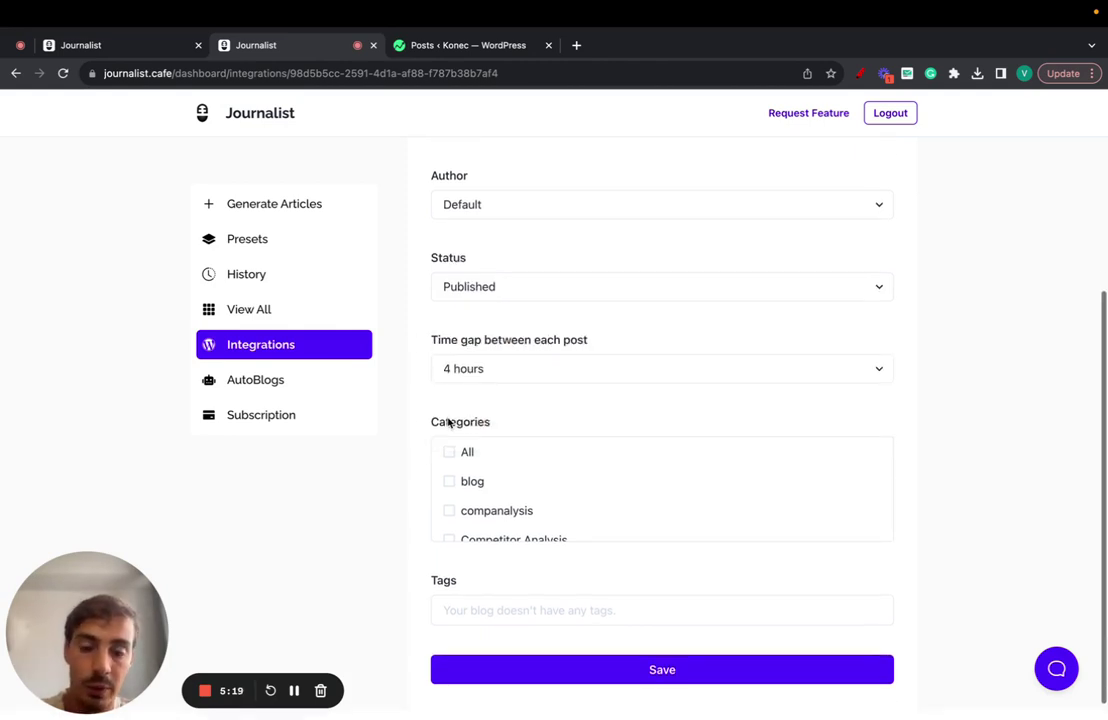
scroll(440, 384, "up", 4)
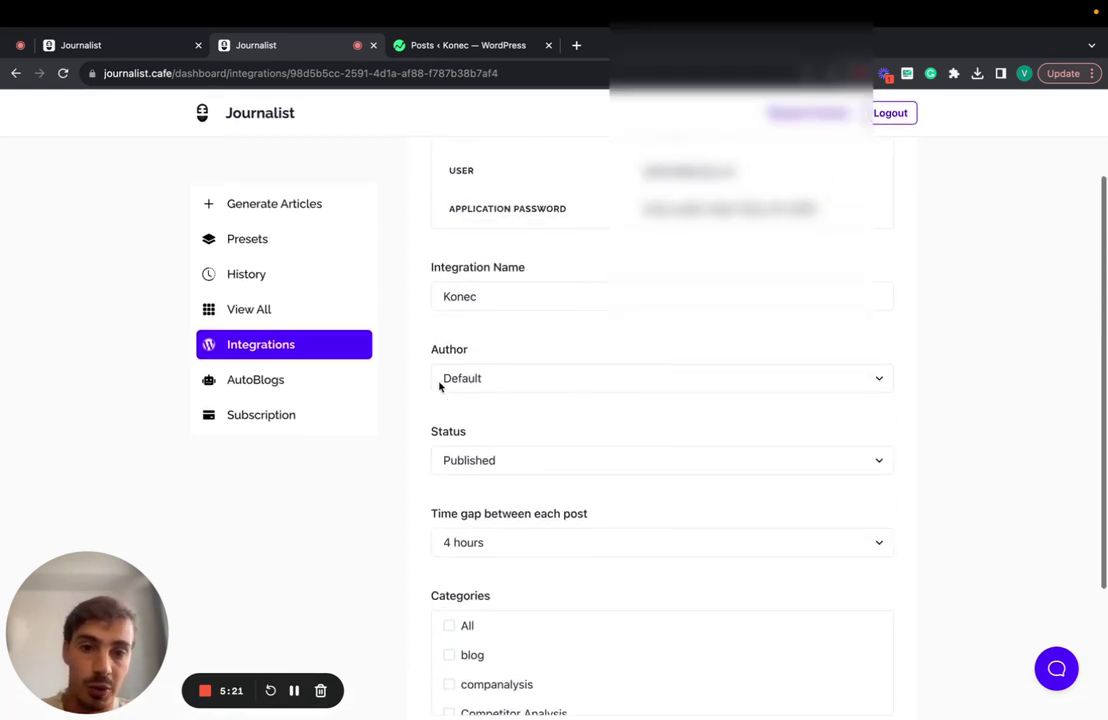
scroll(440, 384, "down", 5)
scroll(441, 383, "up", 1)
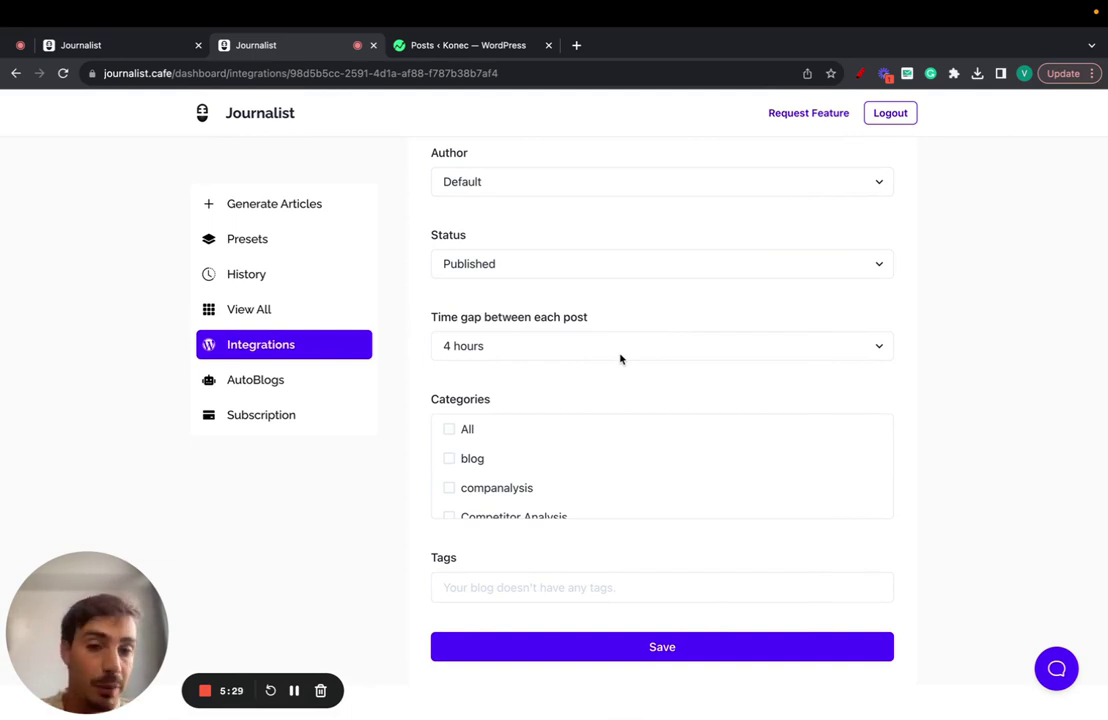
Change the time gap between posts to 15 minutes and set it back to No gap.
left_click(620, 359)
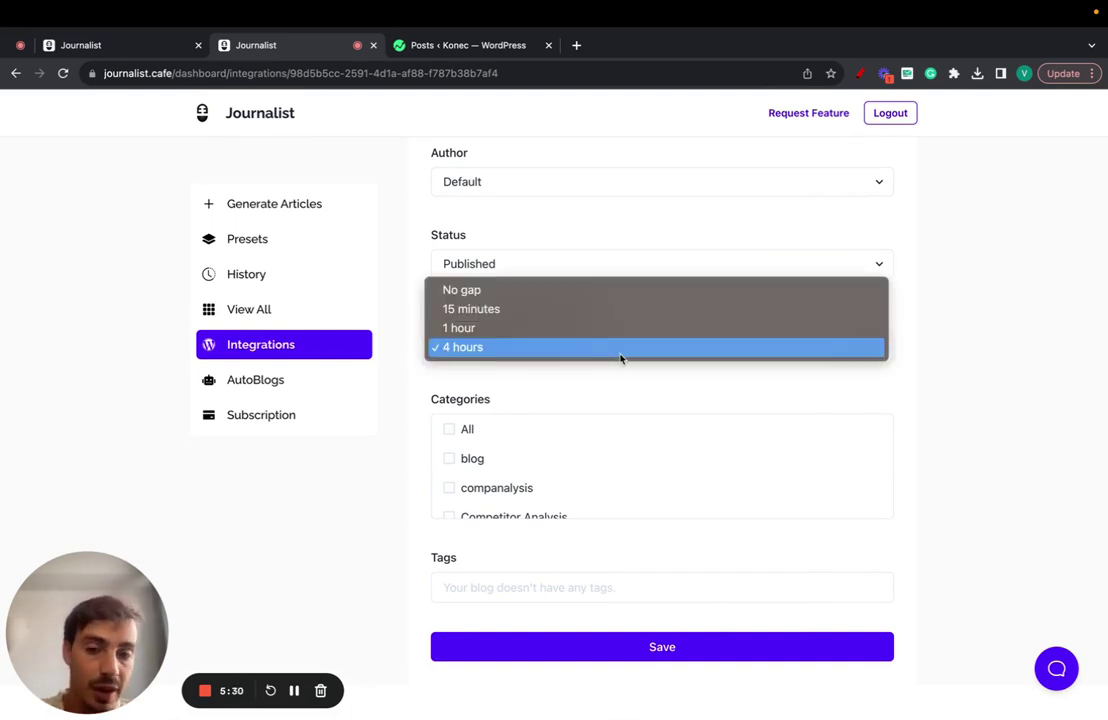
left_click(566, 316)
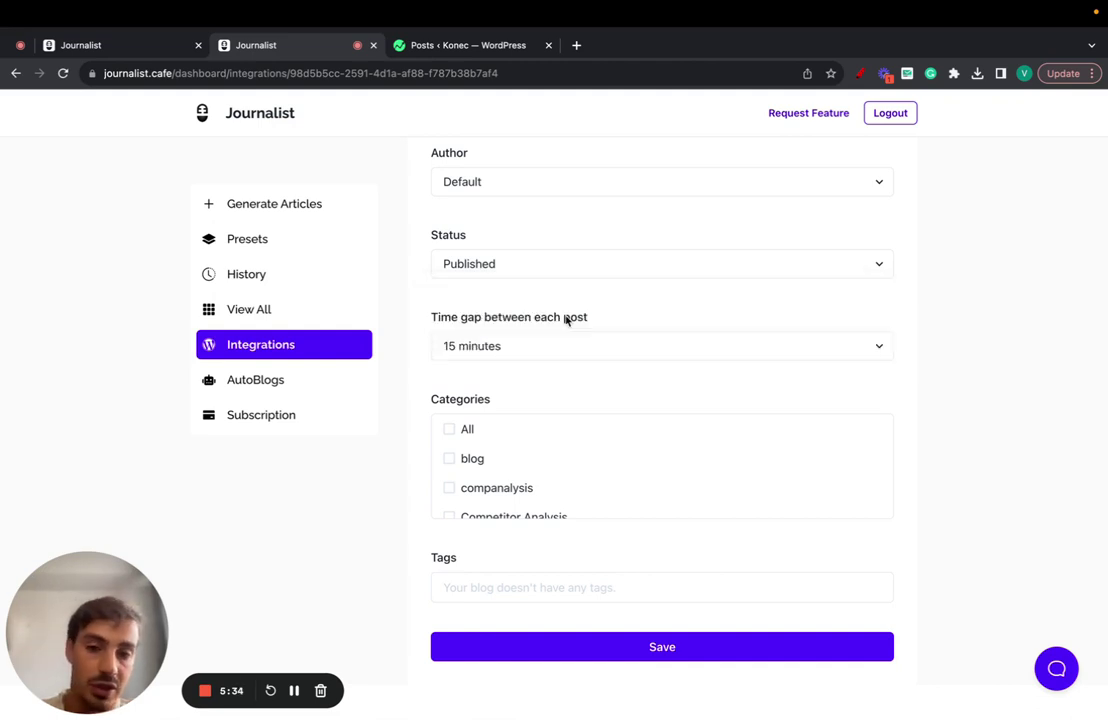
left_click(560, 344)
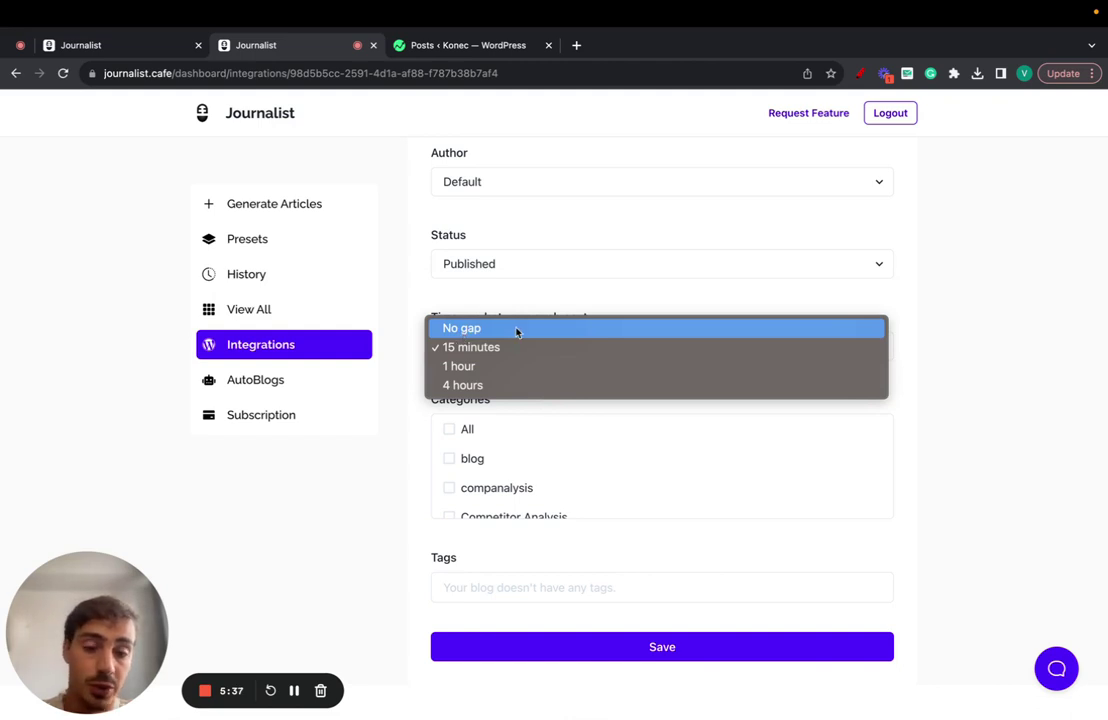
left_click(517, 329)
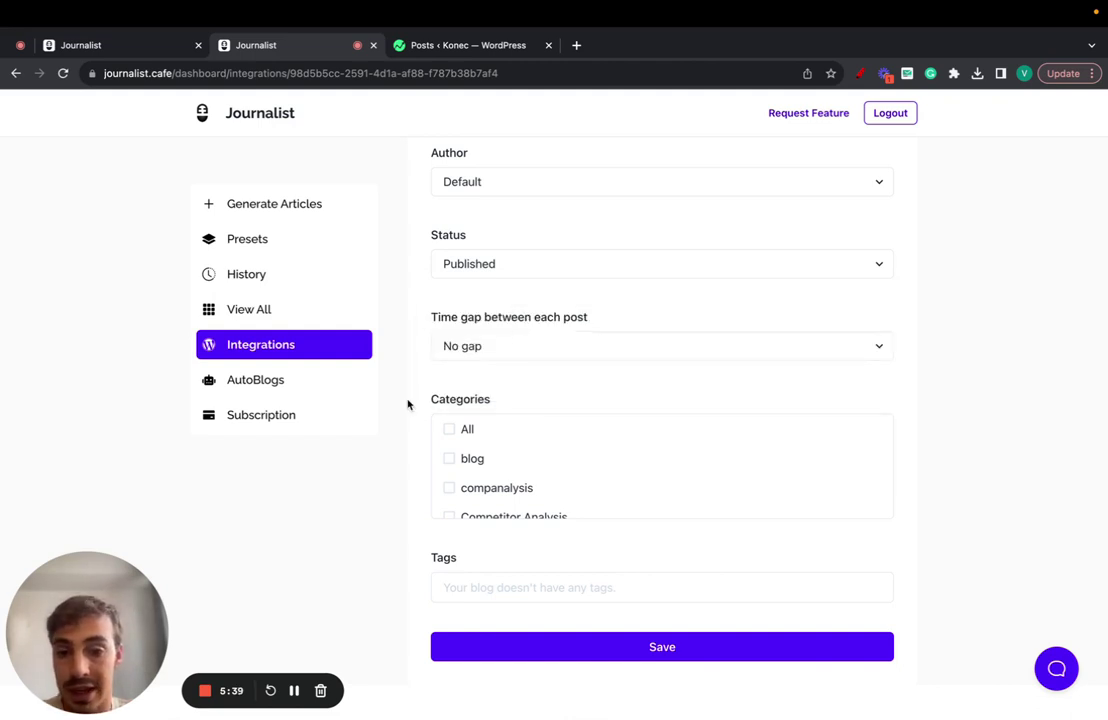
Look through the whole list of WordPress categories available for the integration's posts.
scroll(450, 462, "down", 4)
scroll(450, 462, "down", 3)
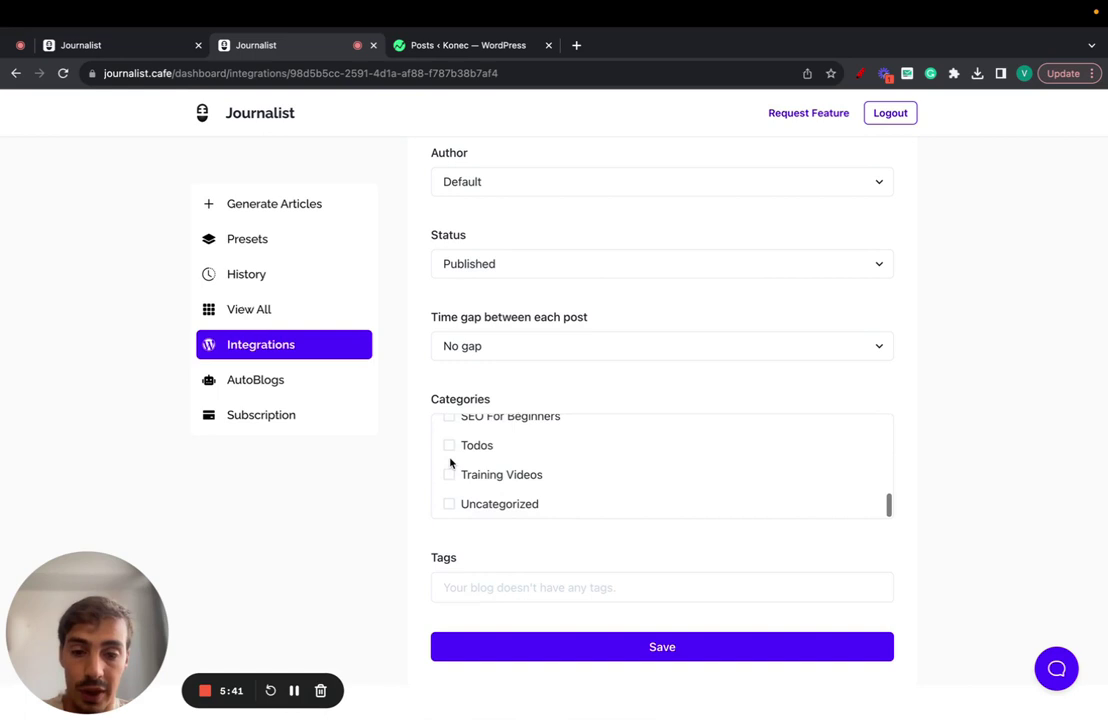
scroll(450, 461, "up", 10)
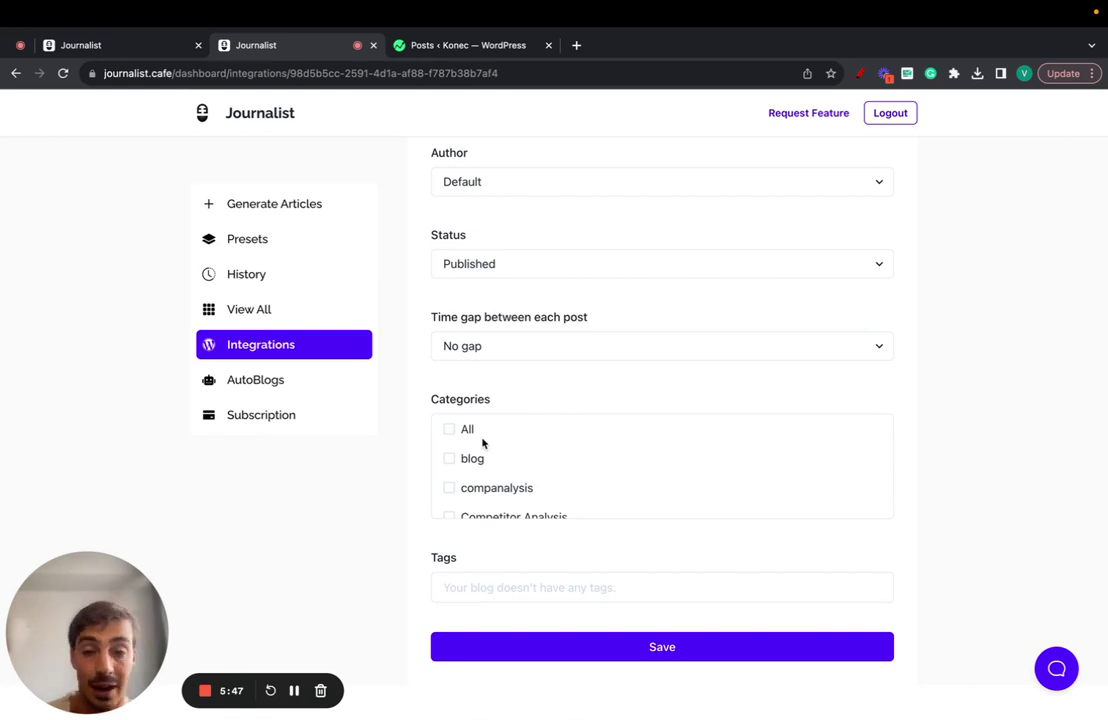
Try selecting the companalysis, All and blog categories for the posts and clear all three again.
scroll(470, 460, "down", 1)
left_click(451, 471)
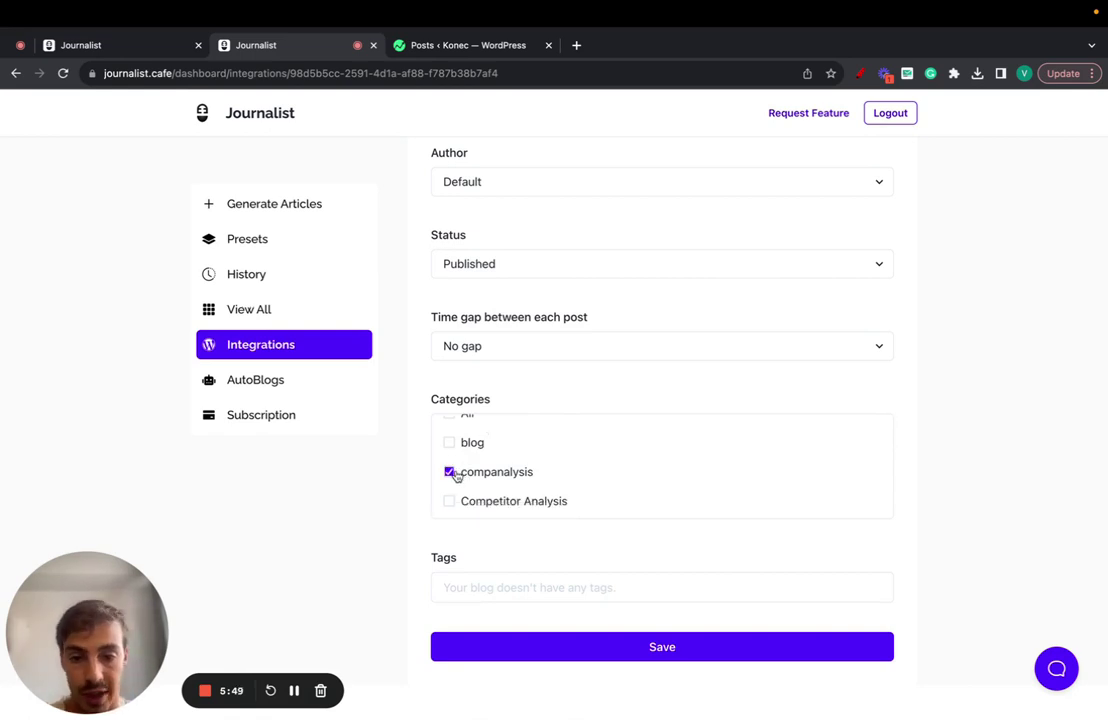
scroll(455, 465, "up", 1)
left_click(449, 428)
left_click(449, 458)
left_click(449, 429)
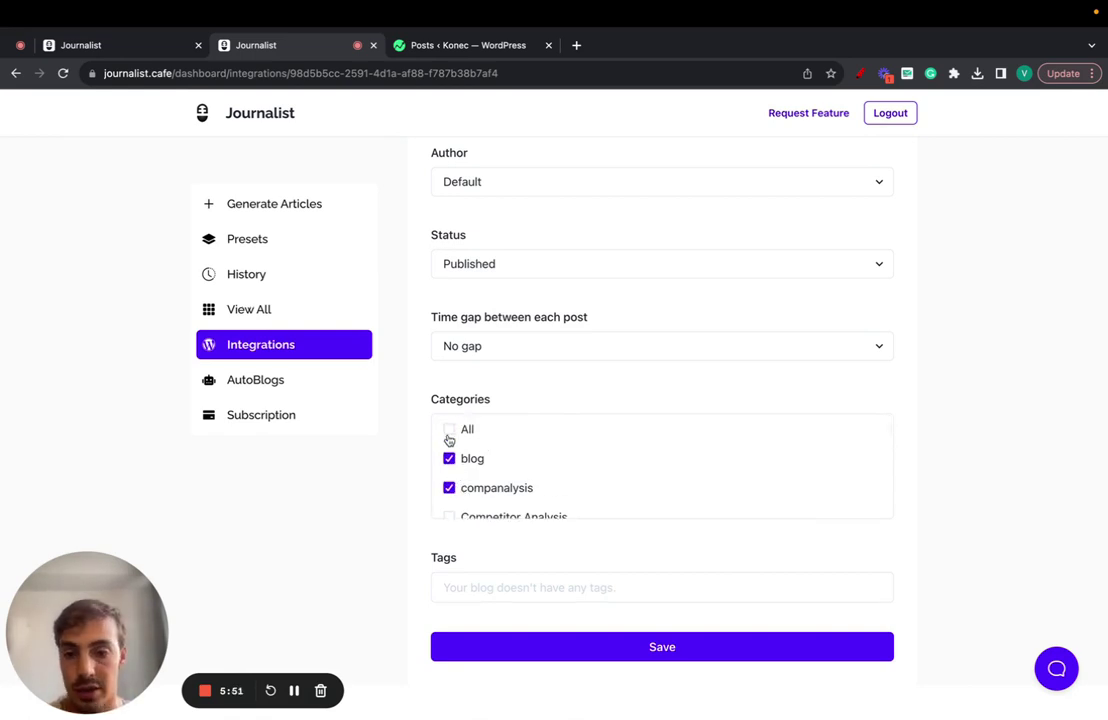
left_click(449, 487)
scroll(450, 485, "down", 2)
scroll(448, 462, "up", 2)
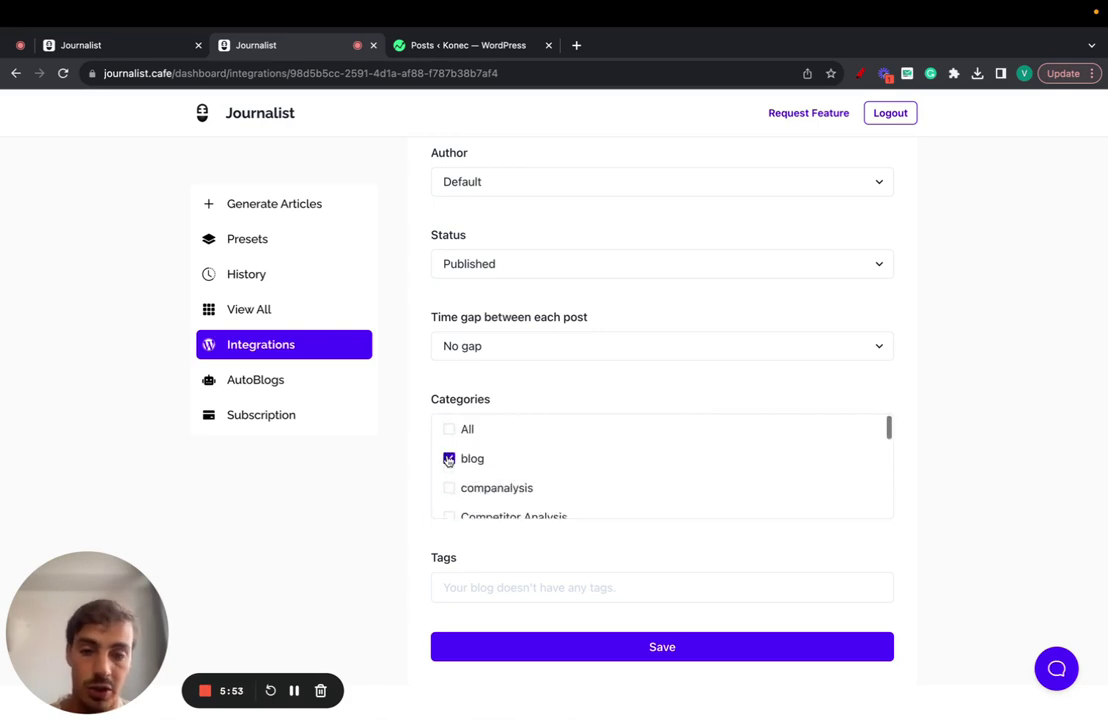
left_click(449, 458)
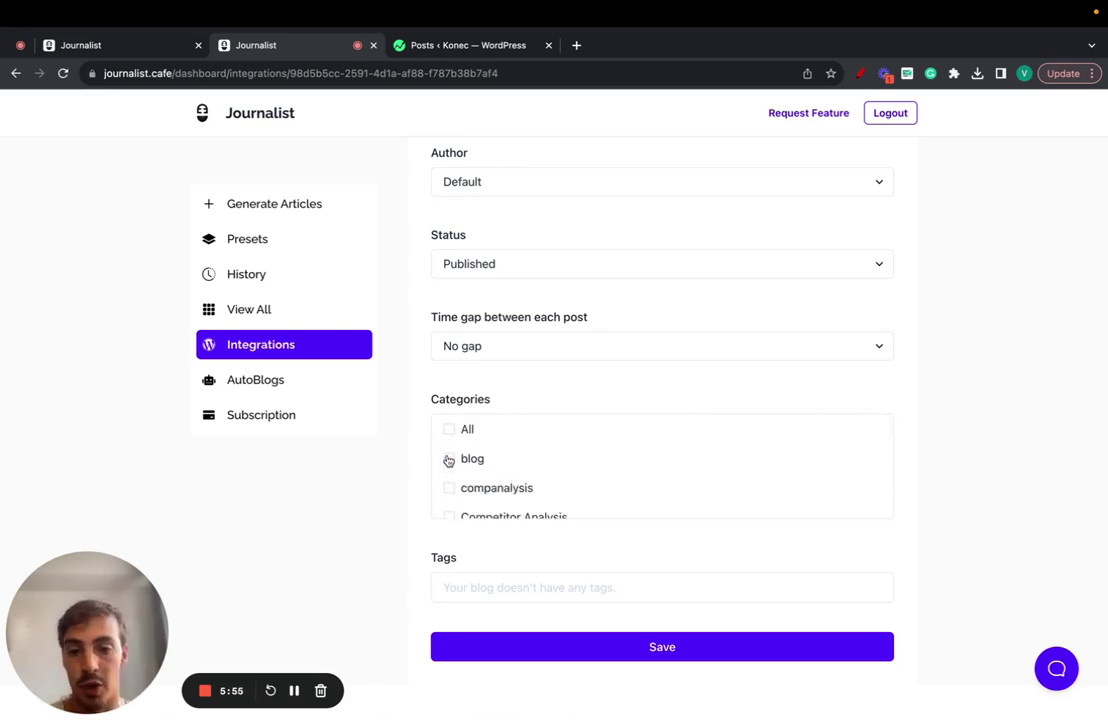
scroll(449, 460, "down", 2)
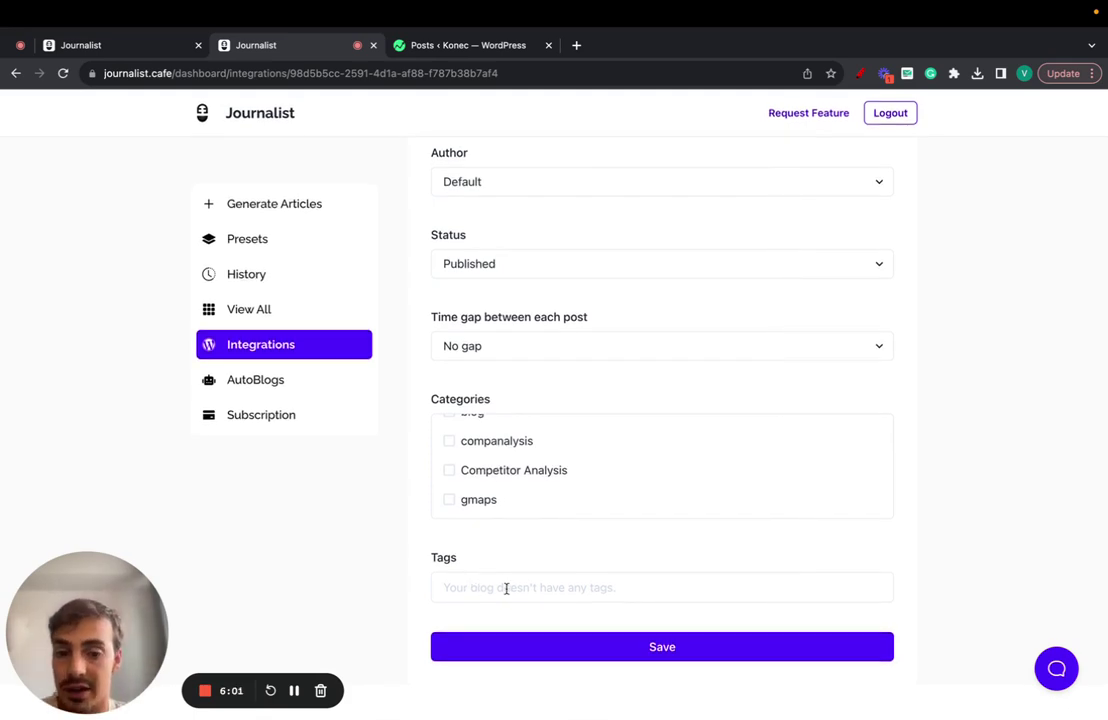
Save the Konec integration's settings.
left_click(558, 645)
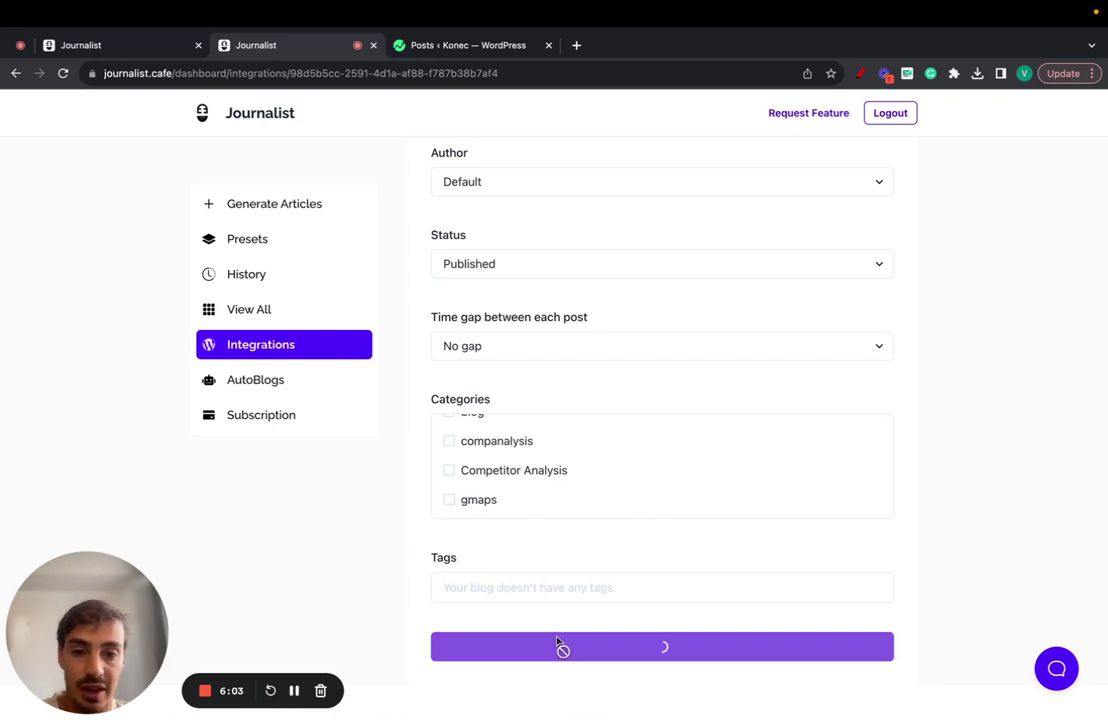
scroll(426, 507, "up", 7)
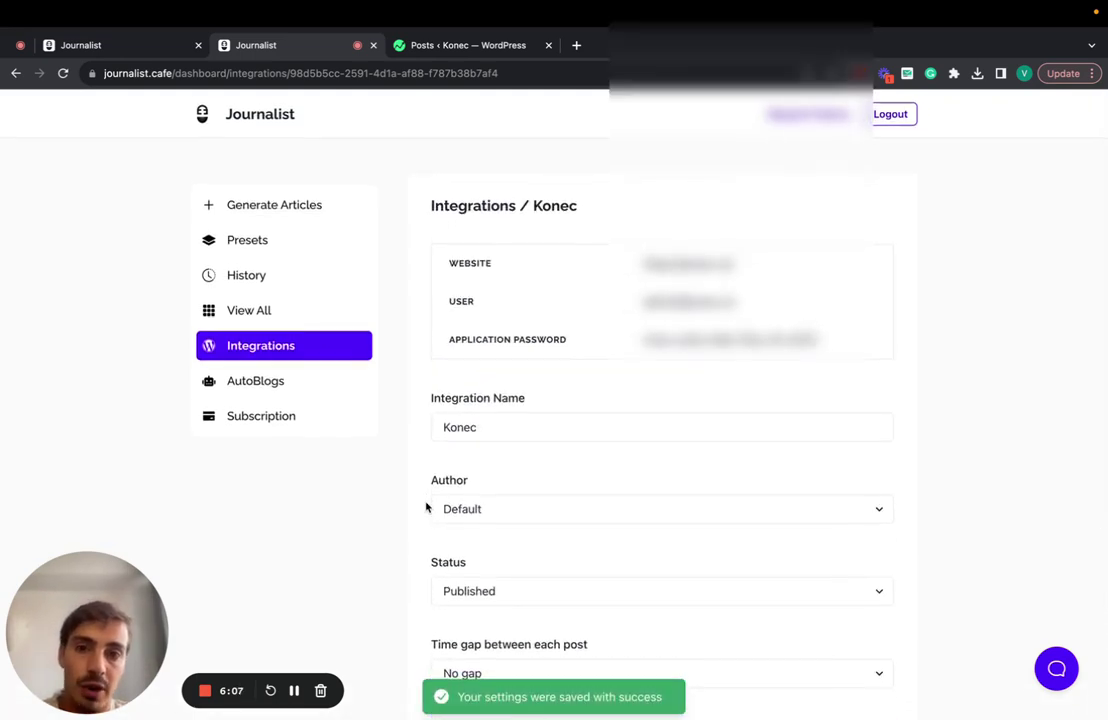
Start a new AutoBlog and name it test.
left_click(278, 383)
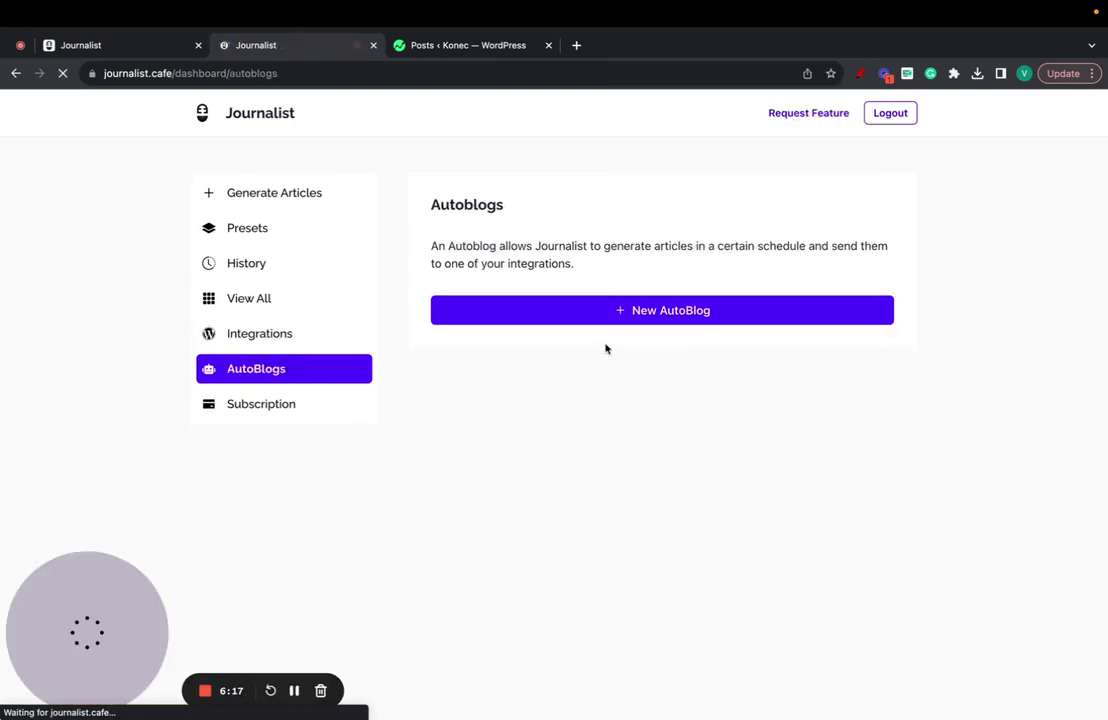
left_click(576, 312)
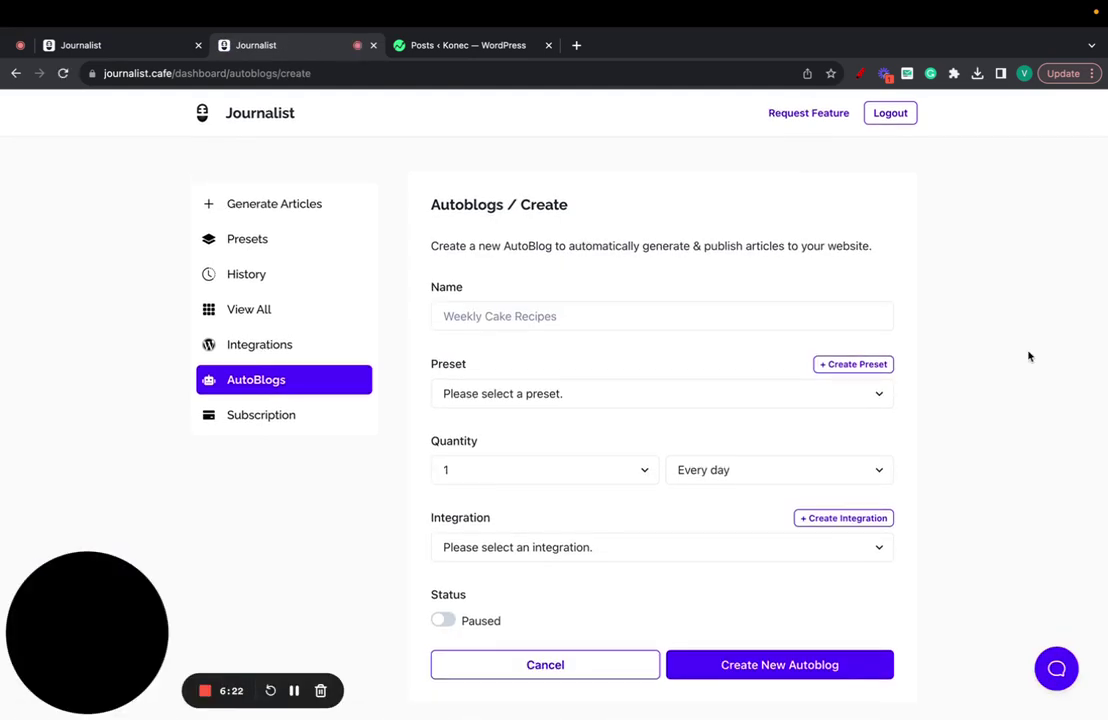
left_click(566, 322)
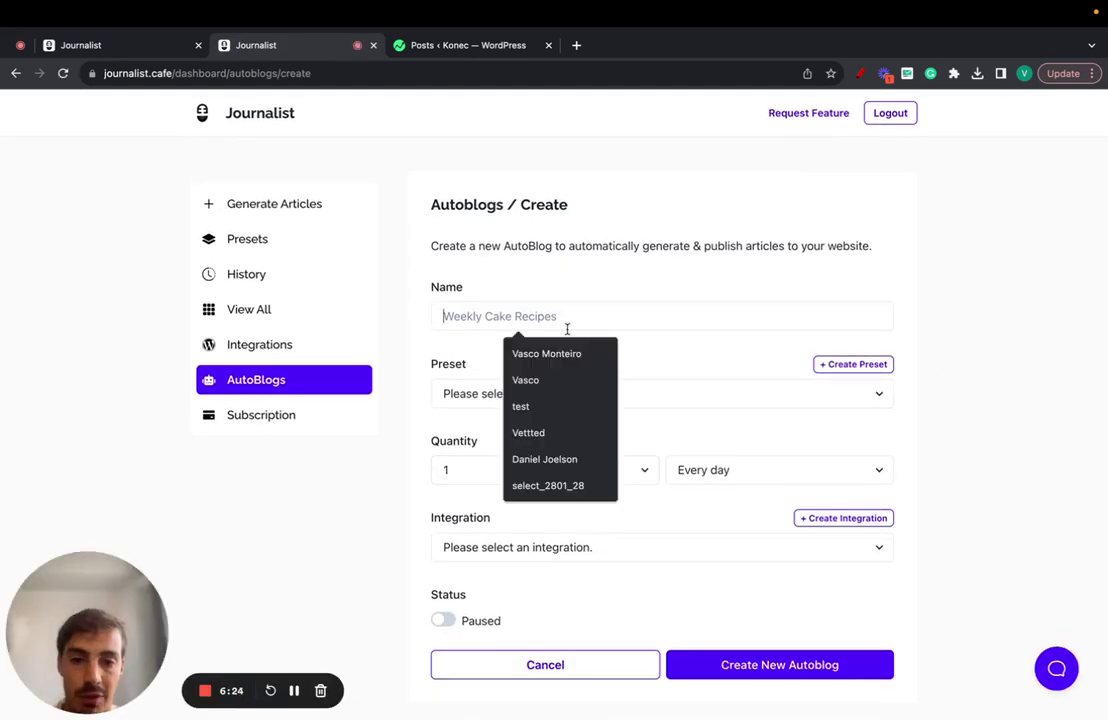
left_click(548, 404)
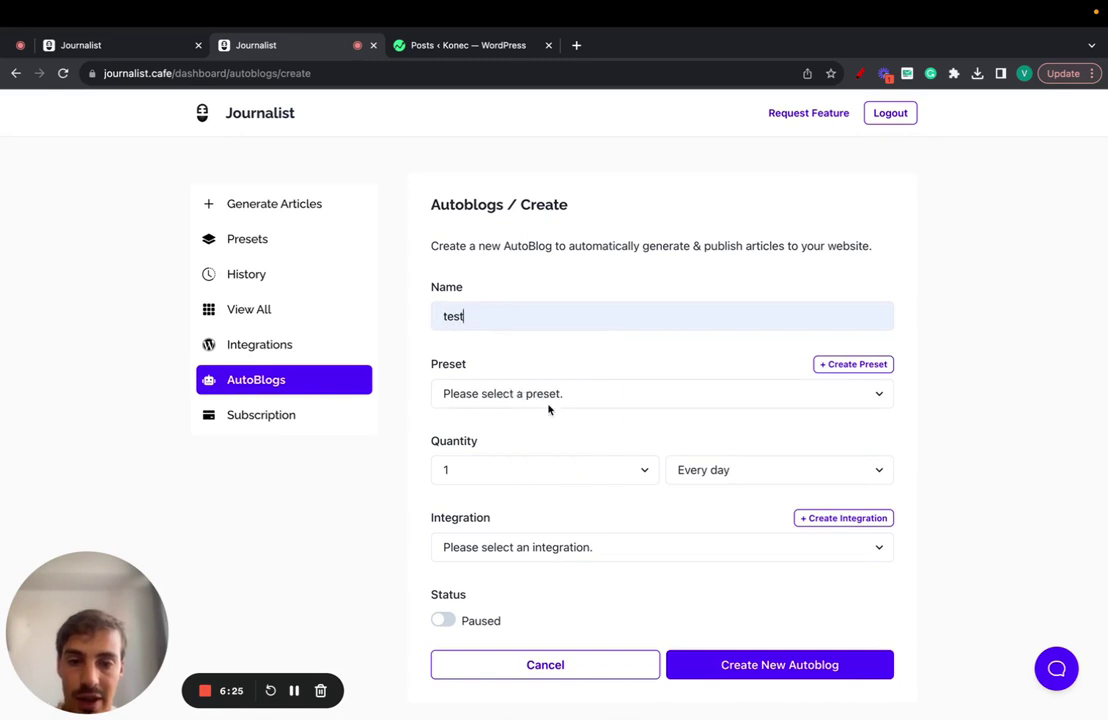
Check which presets the new AutoBlog can use, without choosing one.
left_click(685, 393)
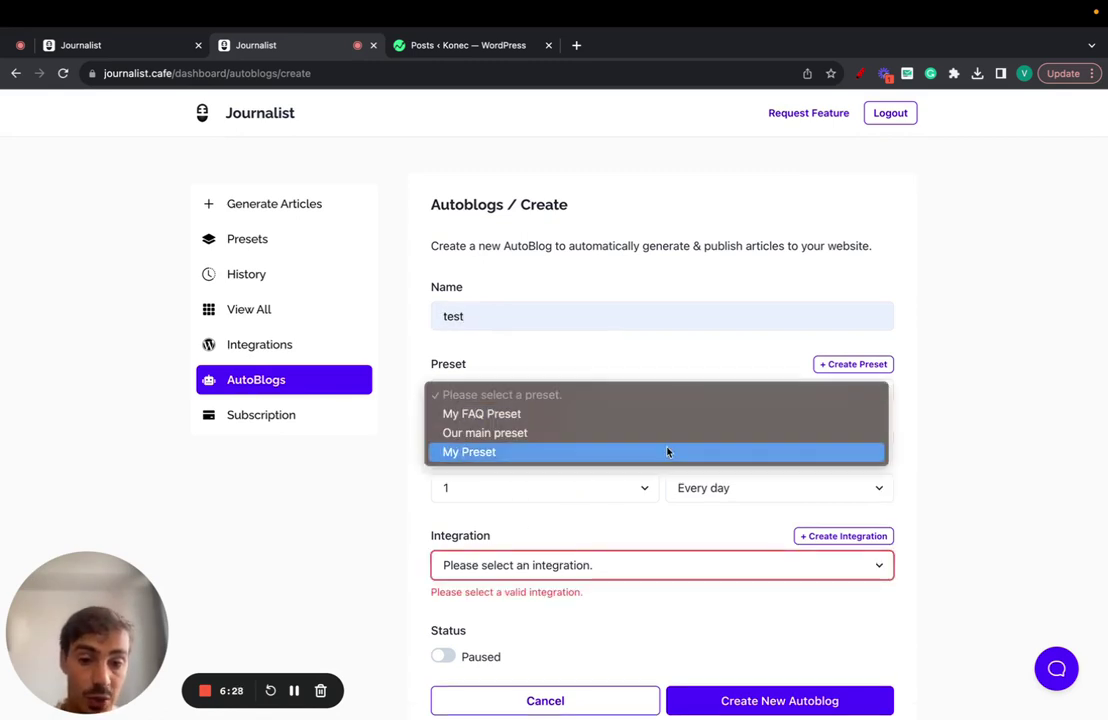
left_click(643, 376)
scroll(640, 399, "down", 1)
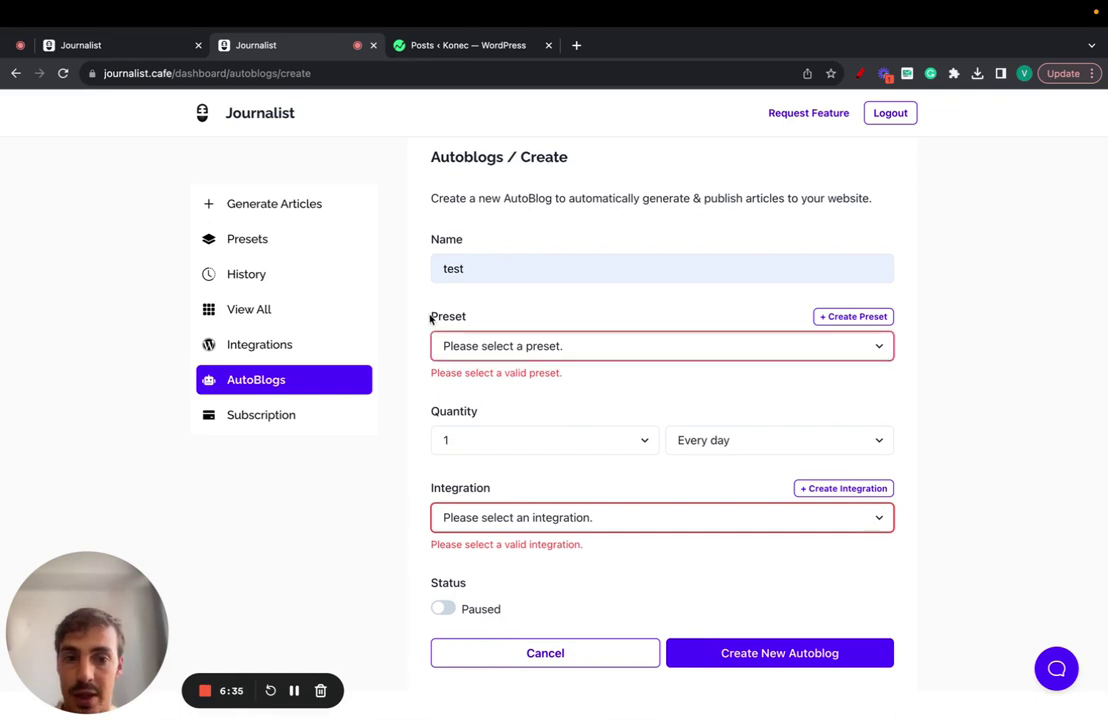
left_click_drag(430, 317, 895, 354)
left_click(914, 357)
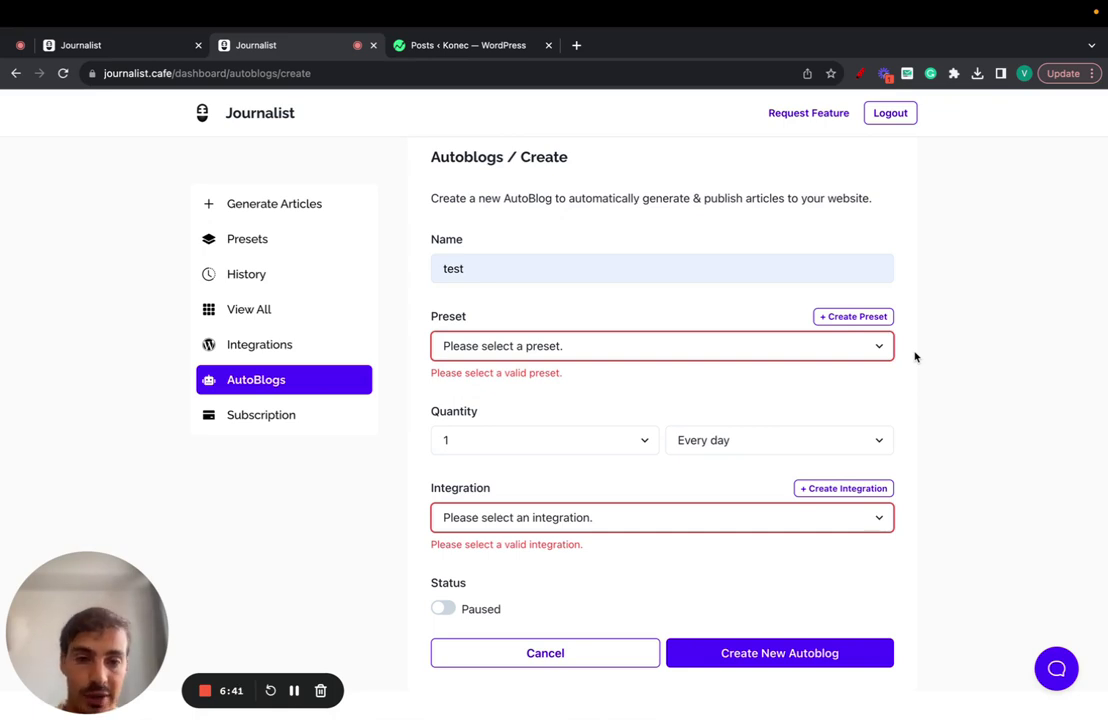
Set the AutoBlog's quantity to 20 articles every month.
scroll(914, 357, "down", 1)
left_click(554, 438)
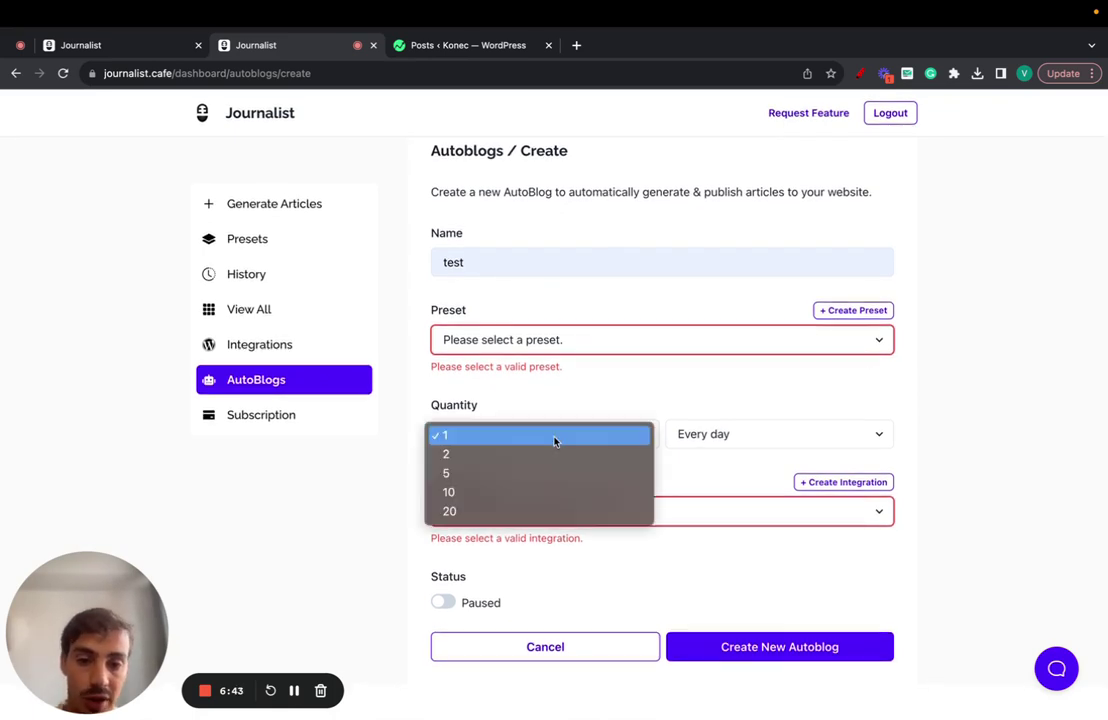
left_click(521, 512)
left_click(732, 435)
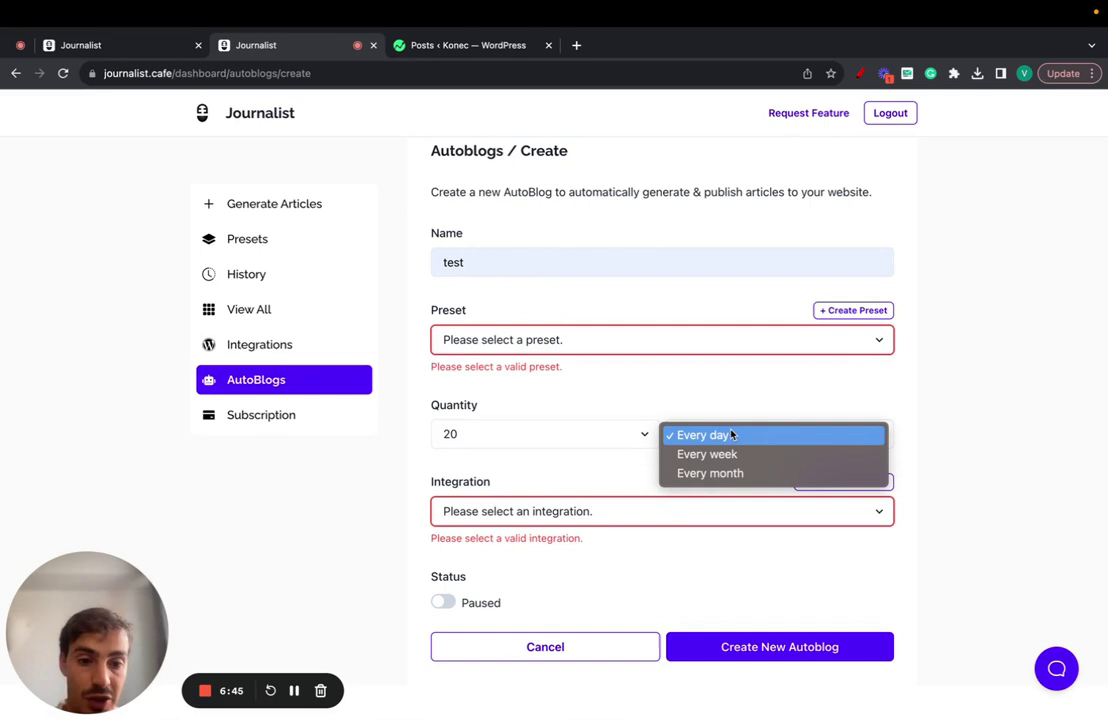
left_click(735, 473)
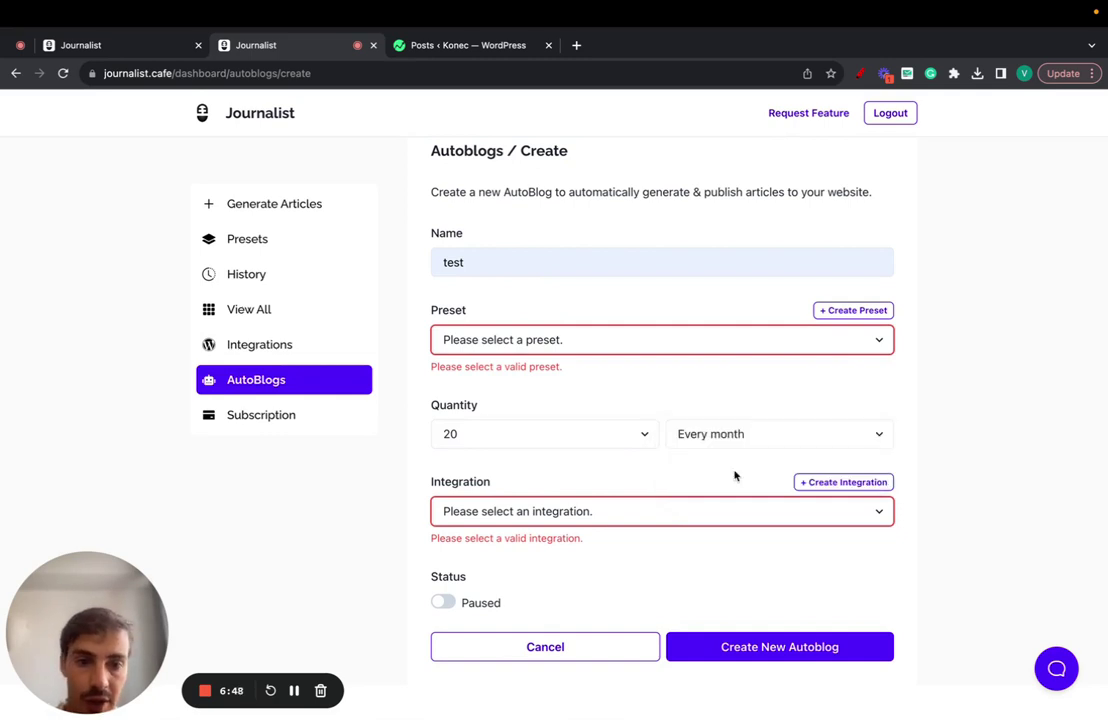
Assign the Konec integration to the AutoBlog and switch its status to Active.
left_click(658, 505)
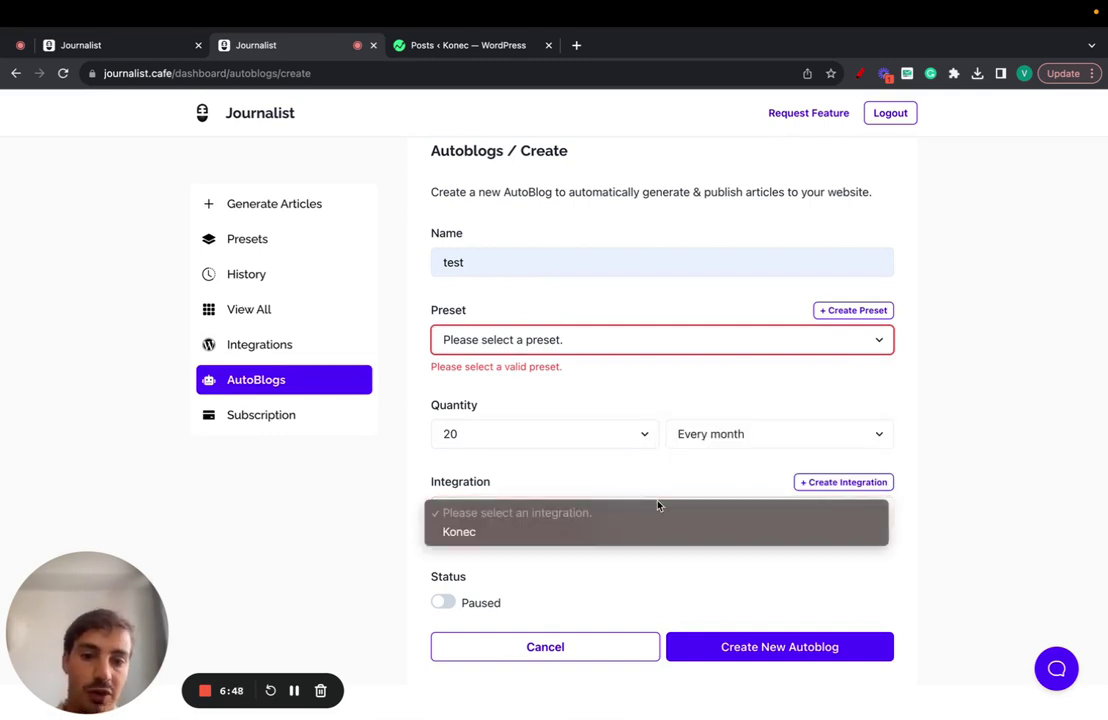
left_click(563, 541)
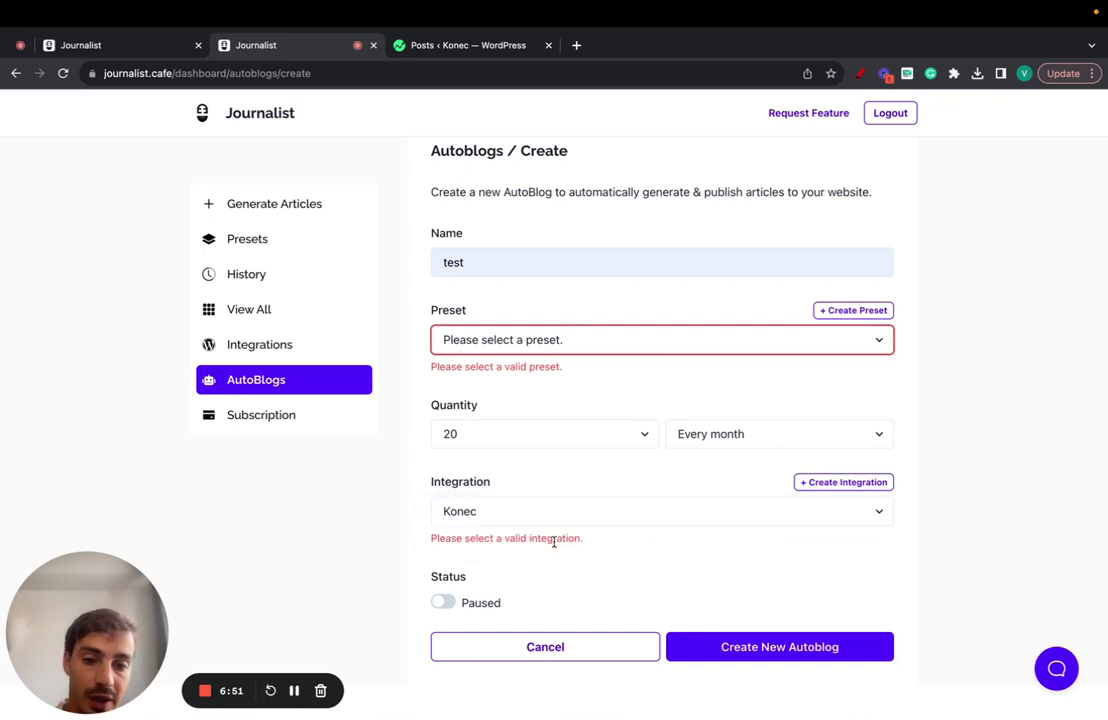
left_click(446, 602)
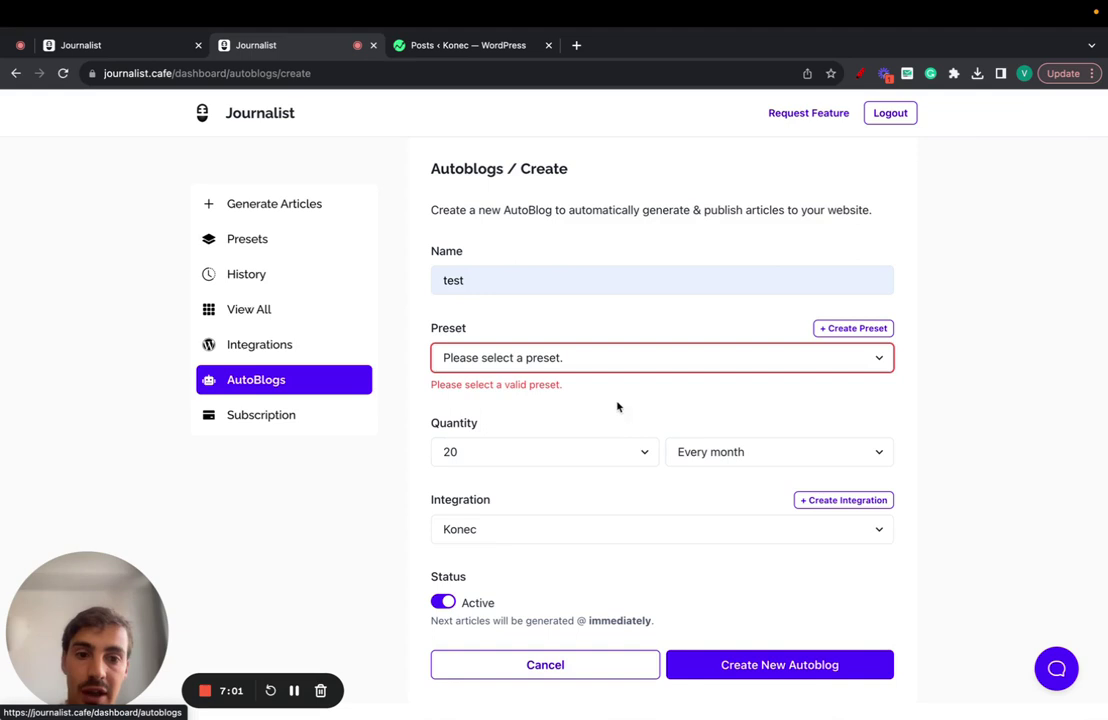
Choose My FAQ Preset as the AutoBlog's preset.
left_click(640, 360)
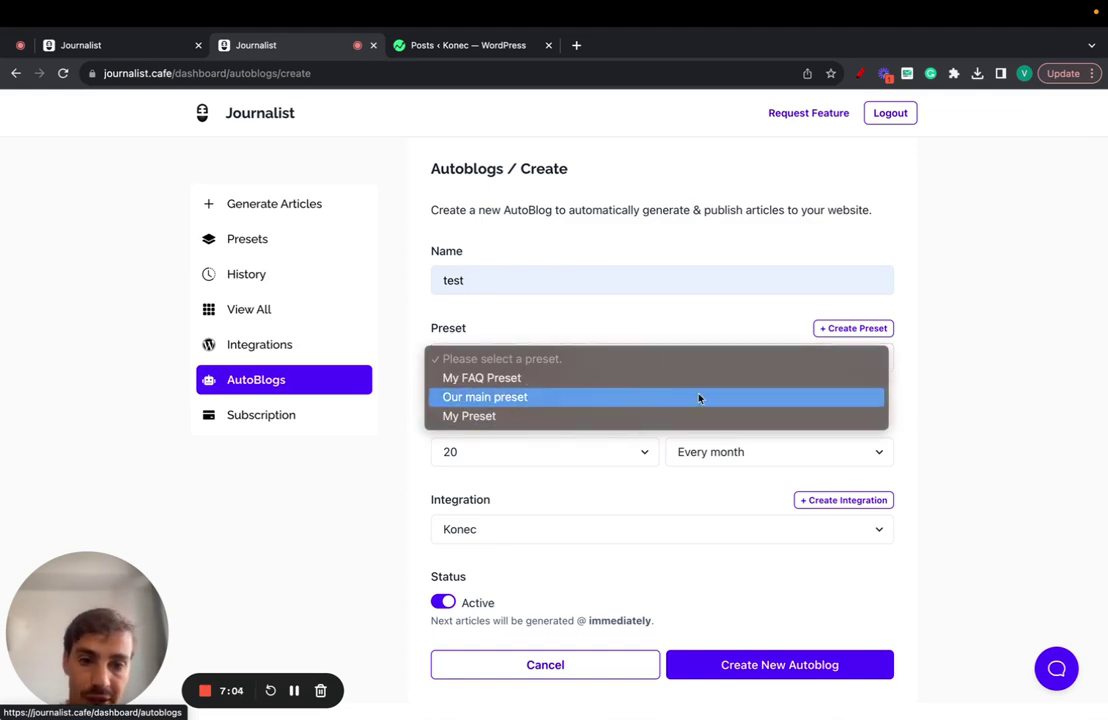
left_click(675, 386)
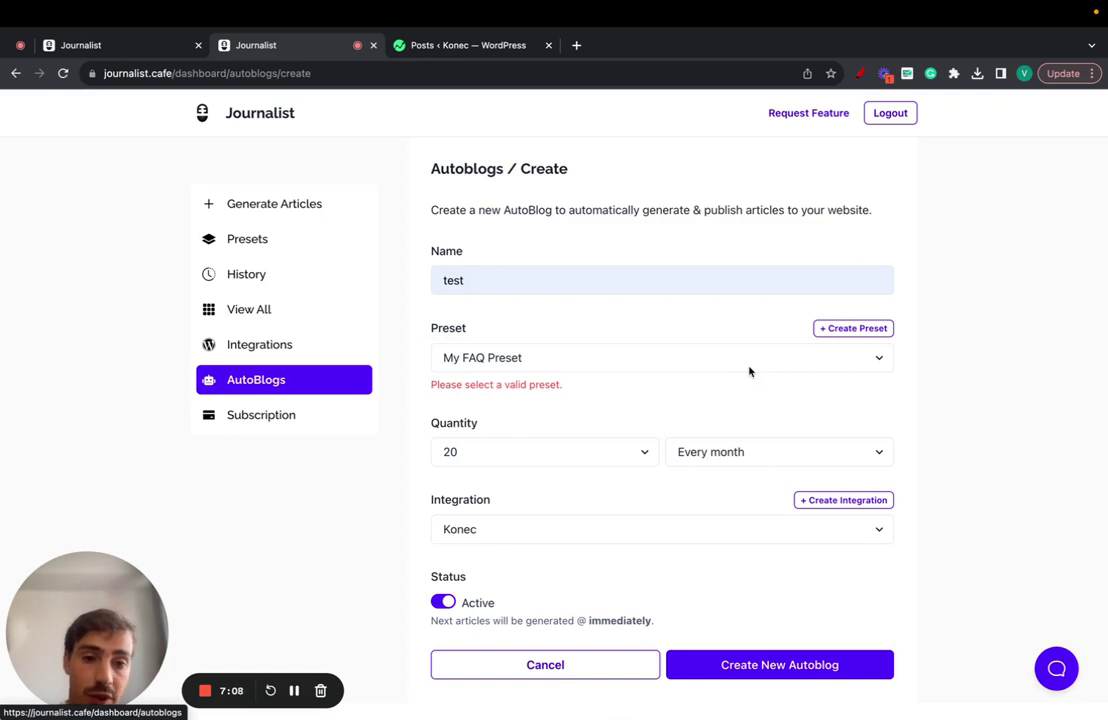
Open the form for creating a new preset from the AutoBlog and look through its sections.
left_click(834, 331)
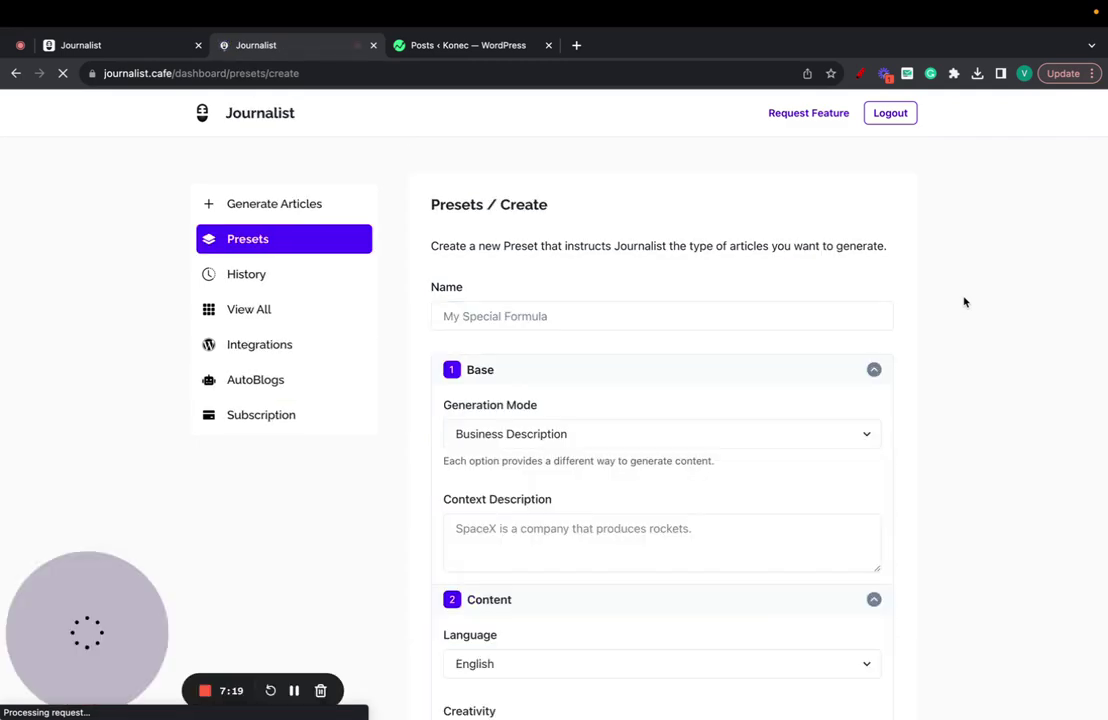
scroll(848, 373, "down", 5)
scroll(848, 373, "down", 6)
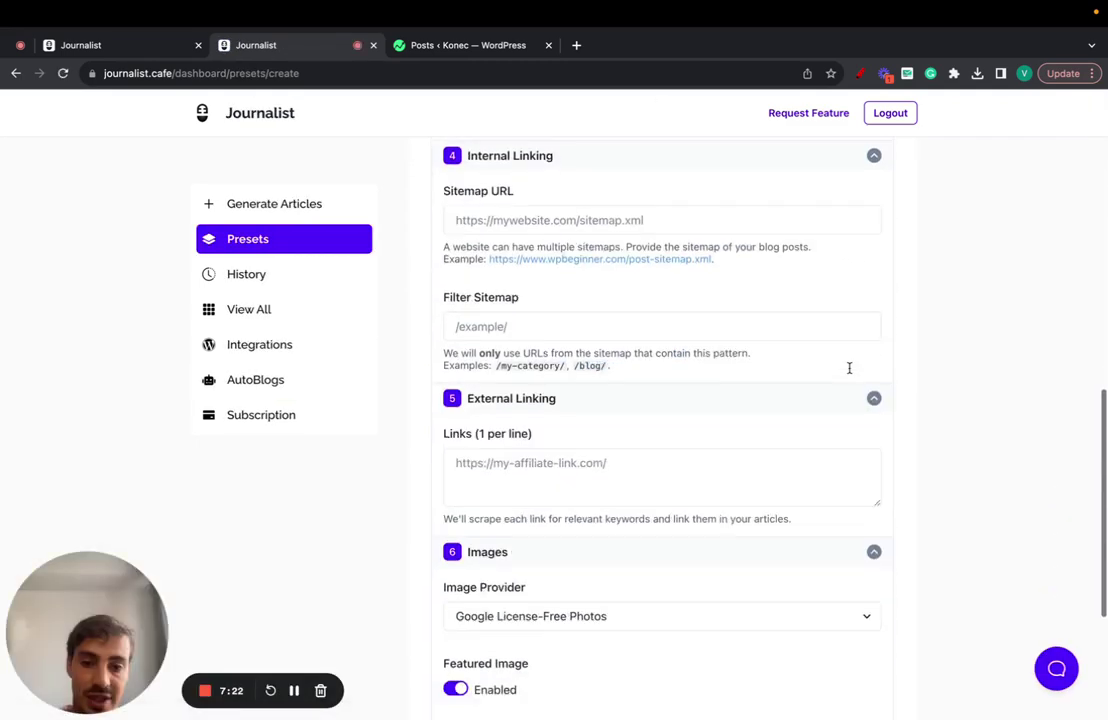
scroll(848, 373, "up", 5)
scroll(849, 373, "up", 6)
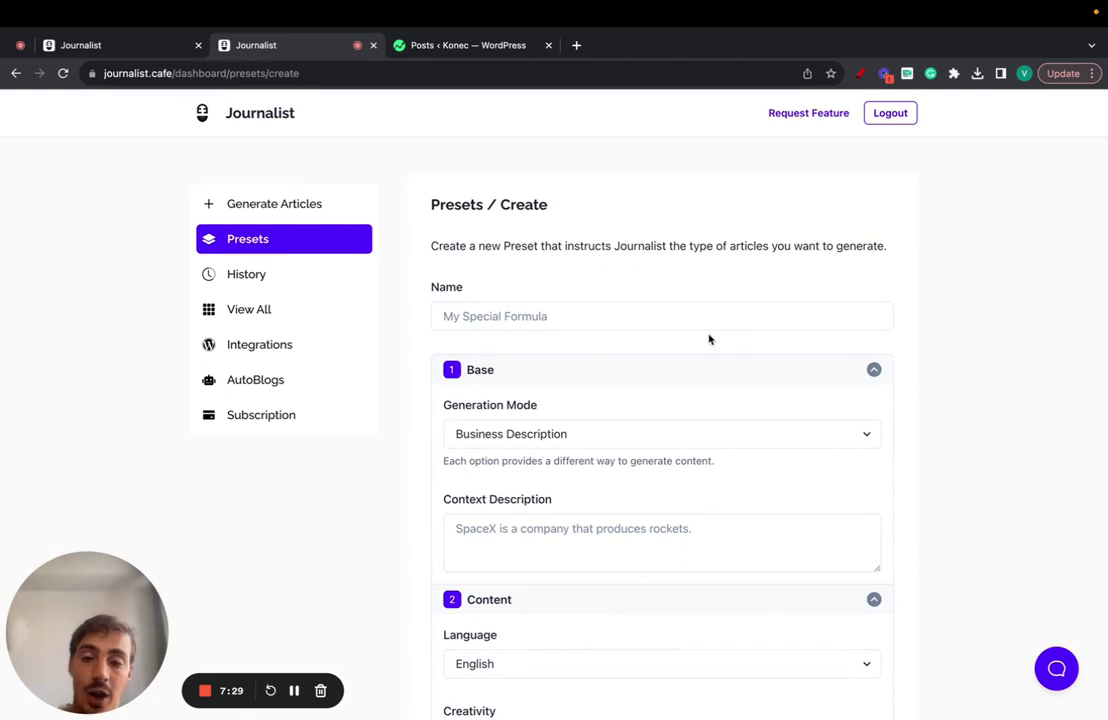
View the Integrations overview and go back to the AutoBlogs page.
left_click(319, 346)
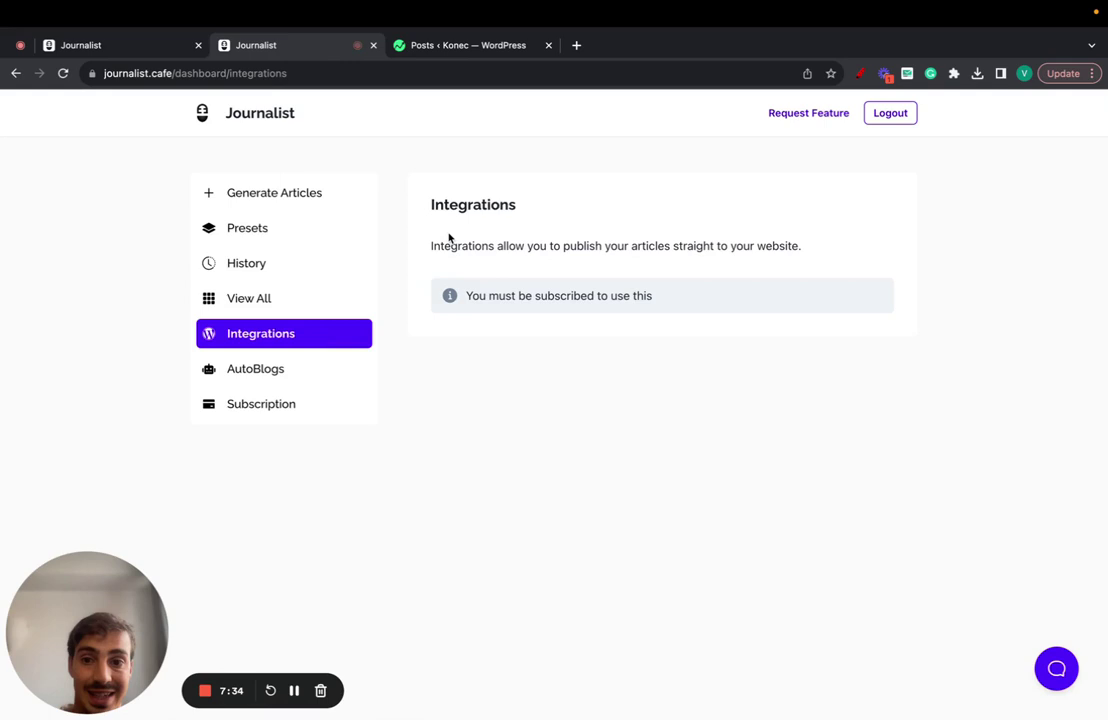
left_click(295, 372)
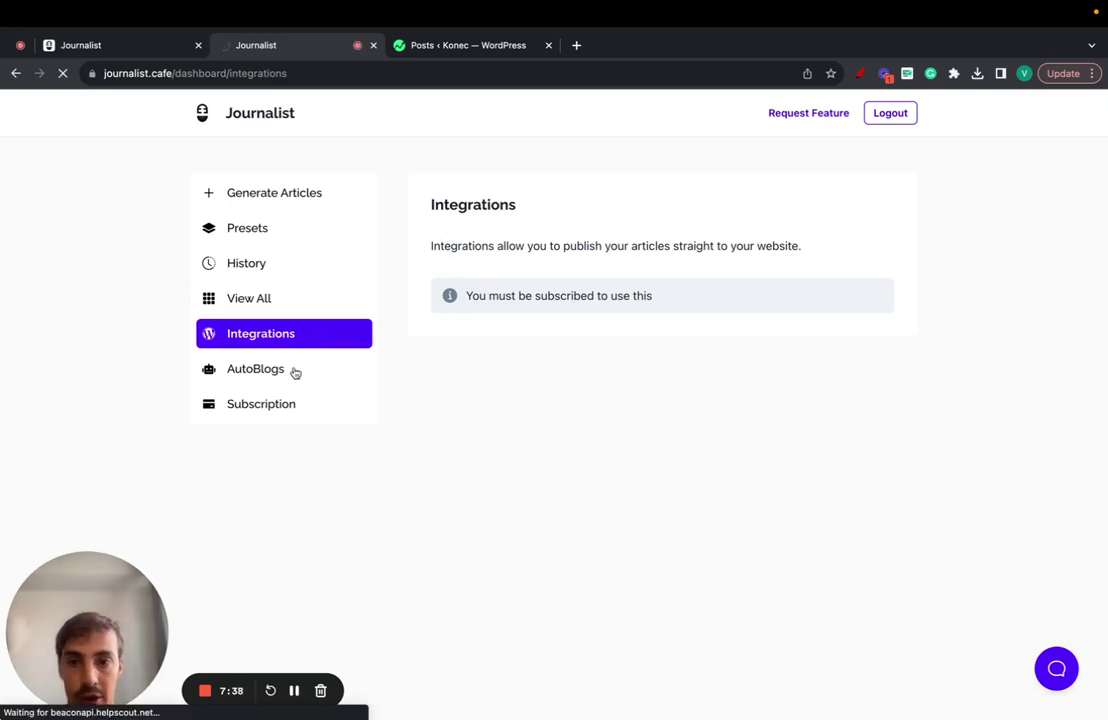